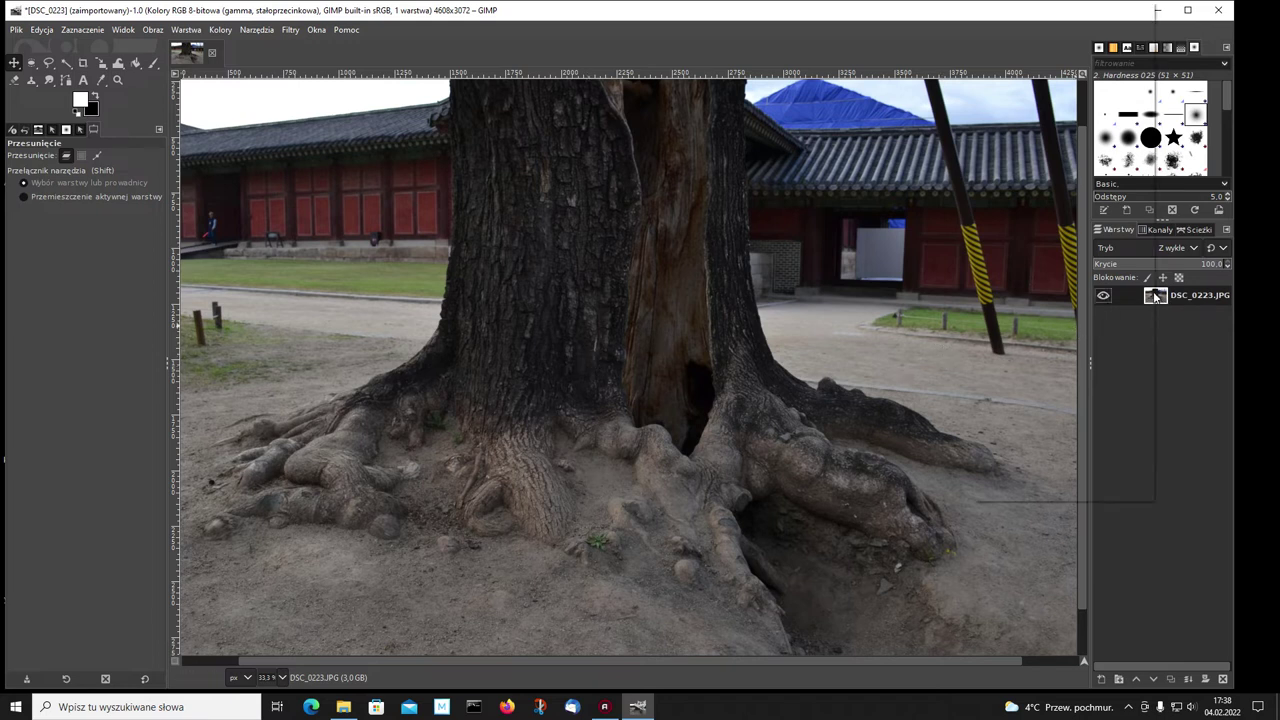
- Zoom to 12.5% to fit the whole tree photo, then choose the Free Select tool
click(1022, 415)
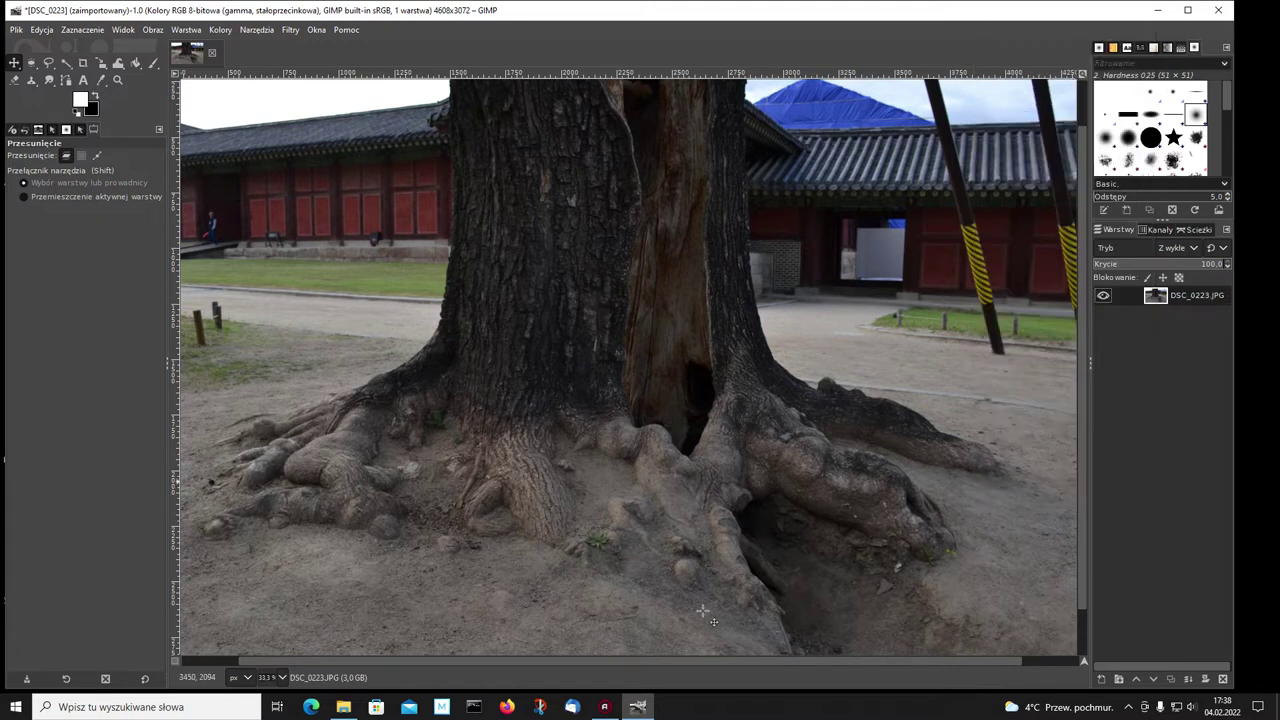
click(282, 678)
click(271, 665)
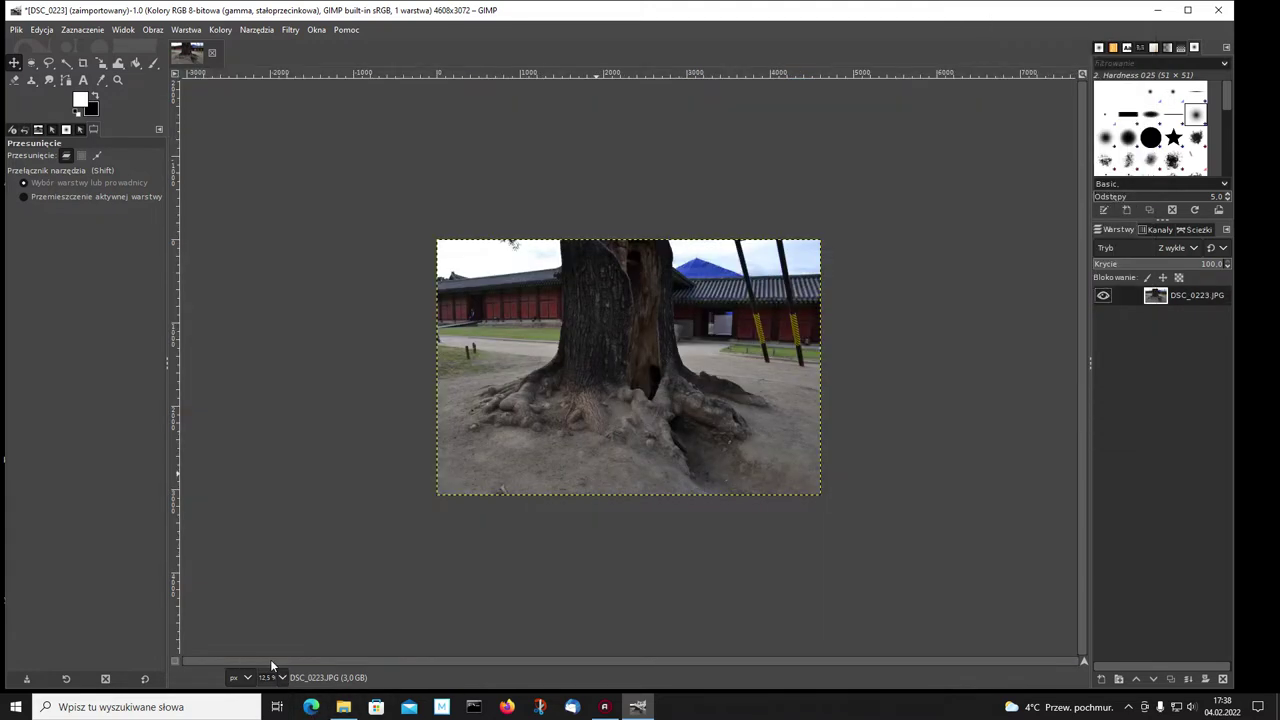
click(48, 62)
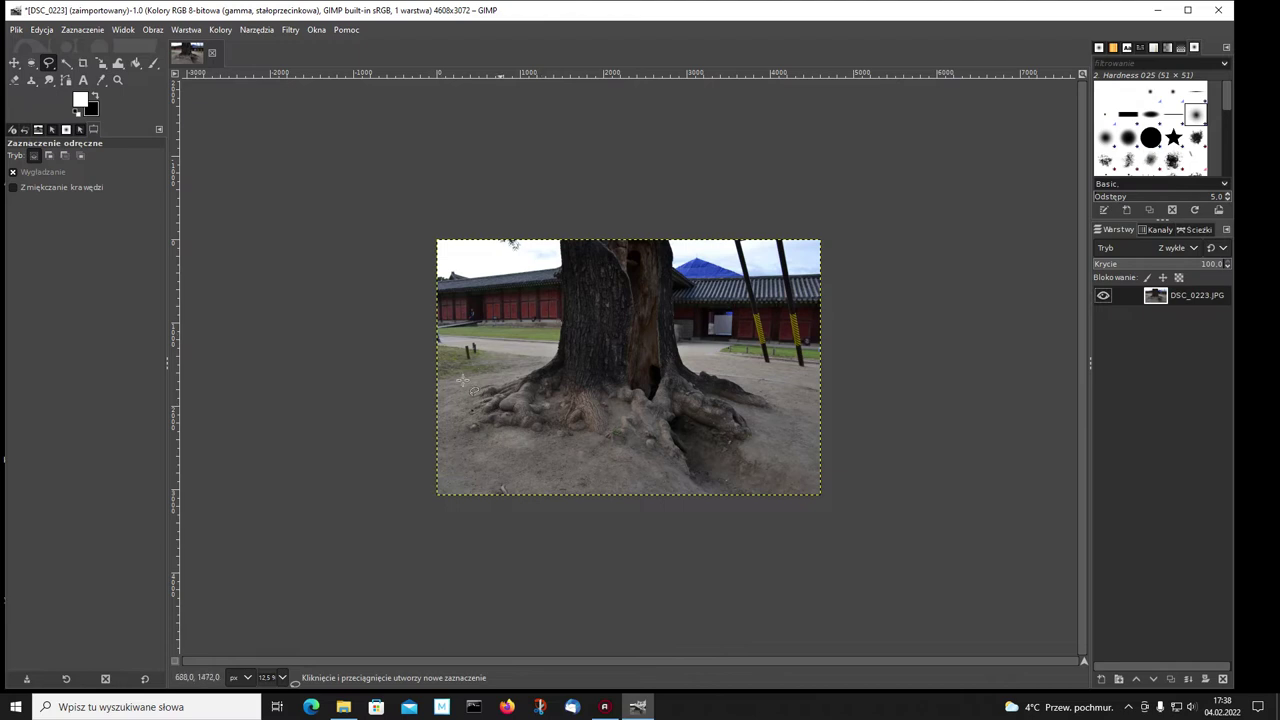
- Outline the sky and buildings left of the trunk and delete them
click(558, 231)
click(563, 270)
click(561, 316)
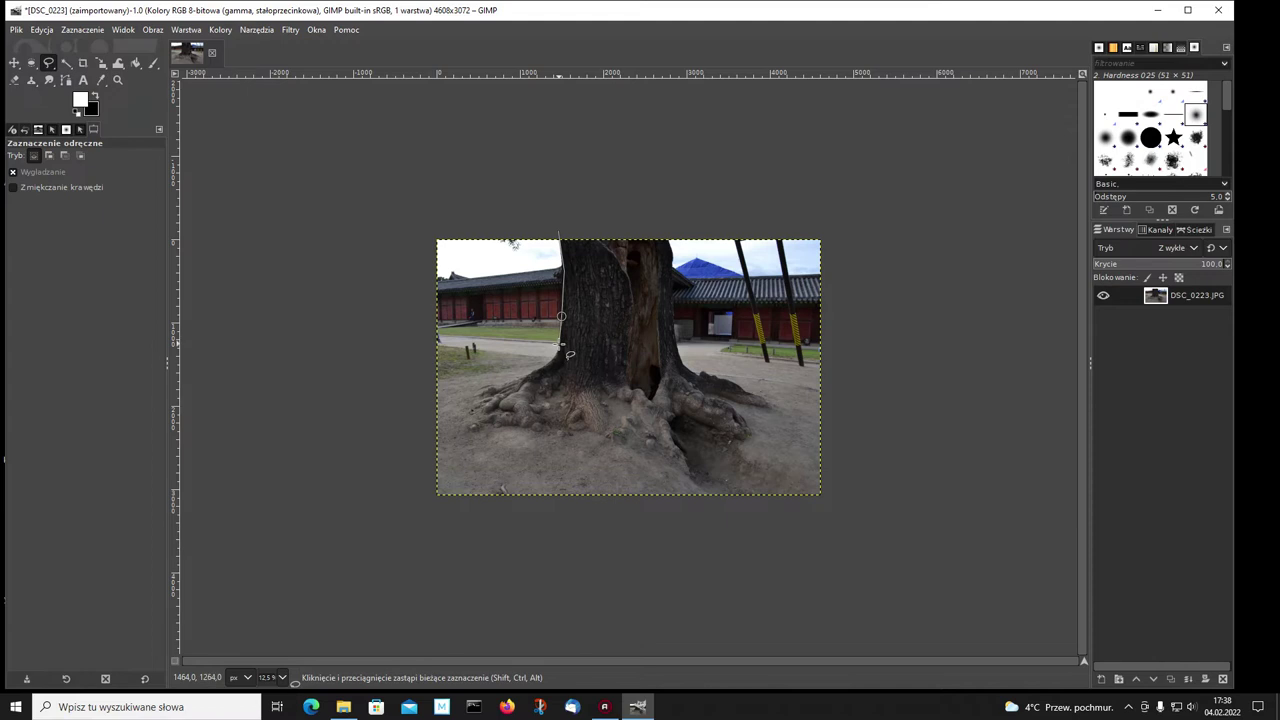
click(559, 343)
click(553, 357)
click(542, 367)
click(521, 372)
mouse_move(427, 375)
mouse_down()
mouse_move(466, 177)
mouse_move(557, 232)
mouse_up()
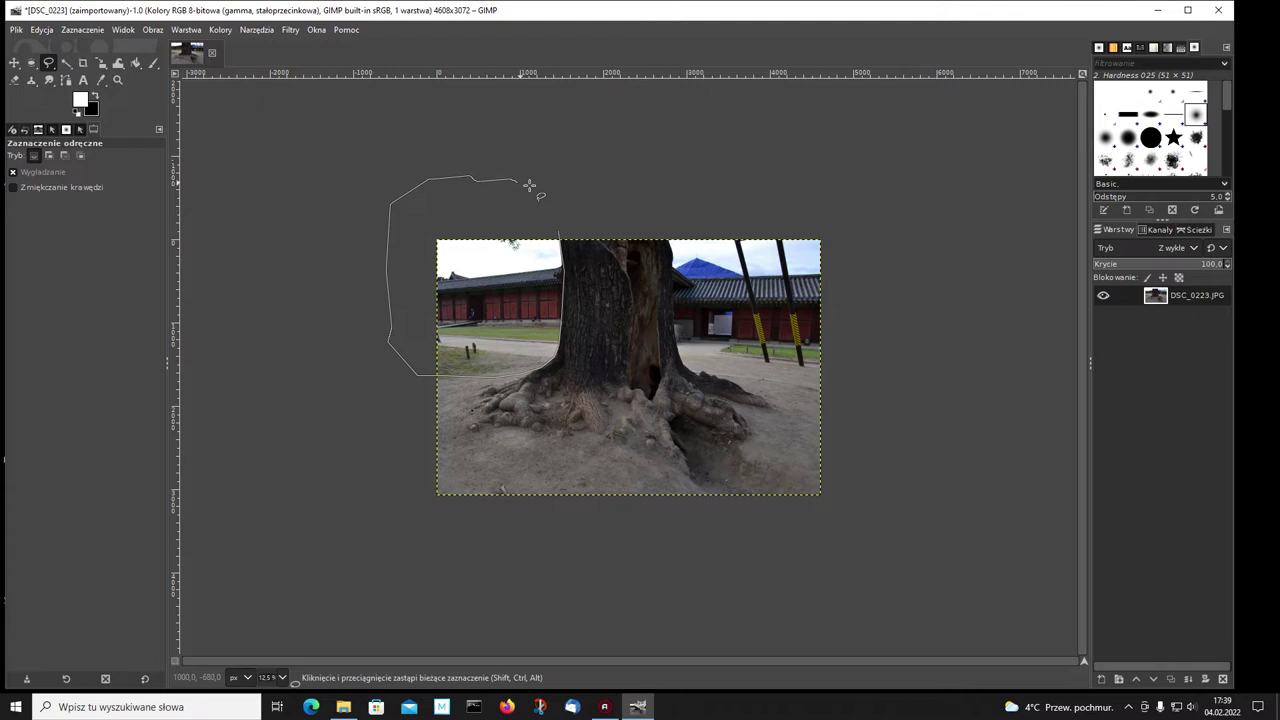
click(557, 232)
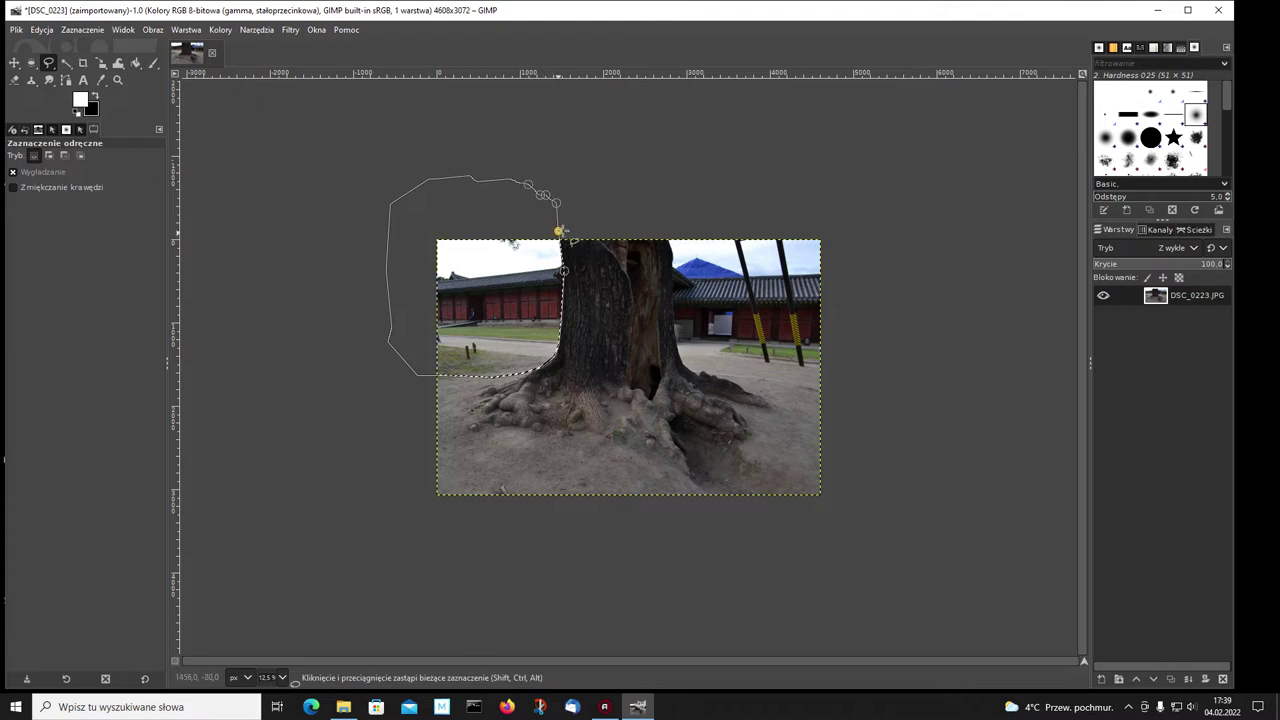
key(Return)
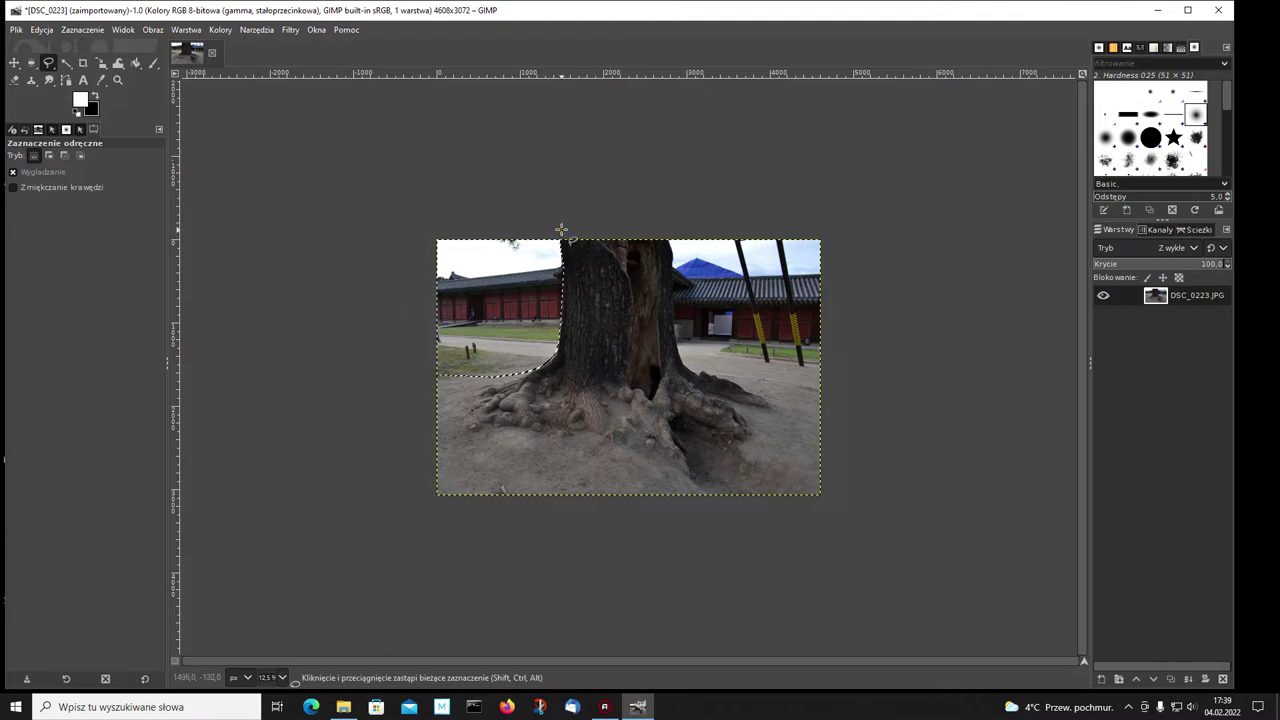
key(Delete)
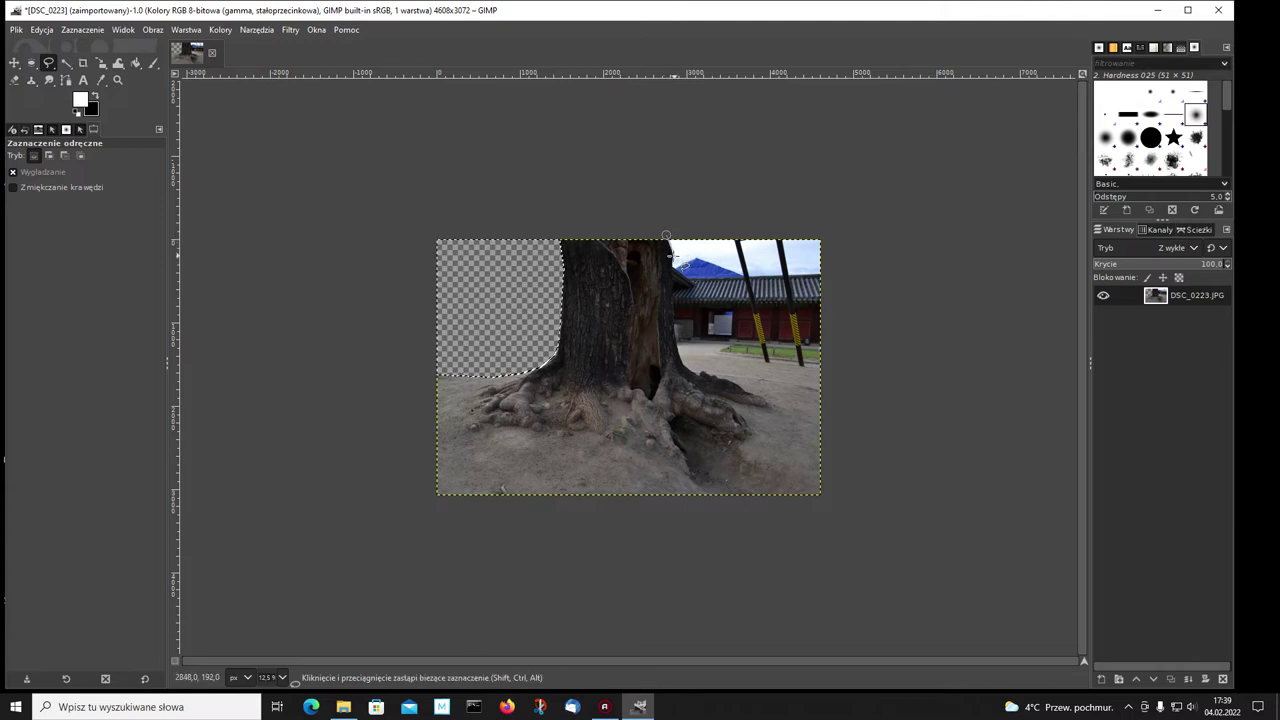
- Outline the sky and building right of the trunk and delete them
click(674, 274)
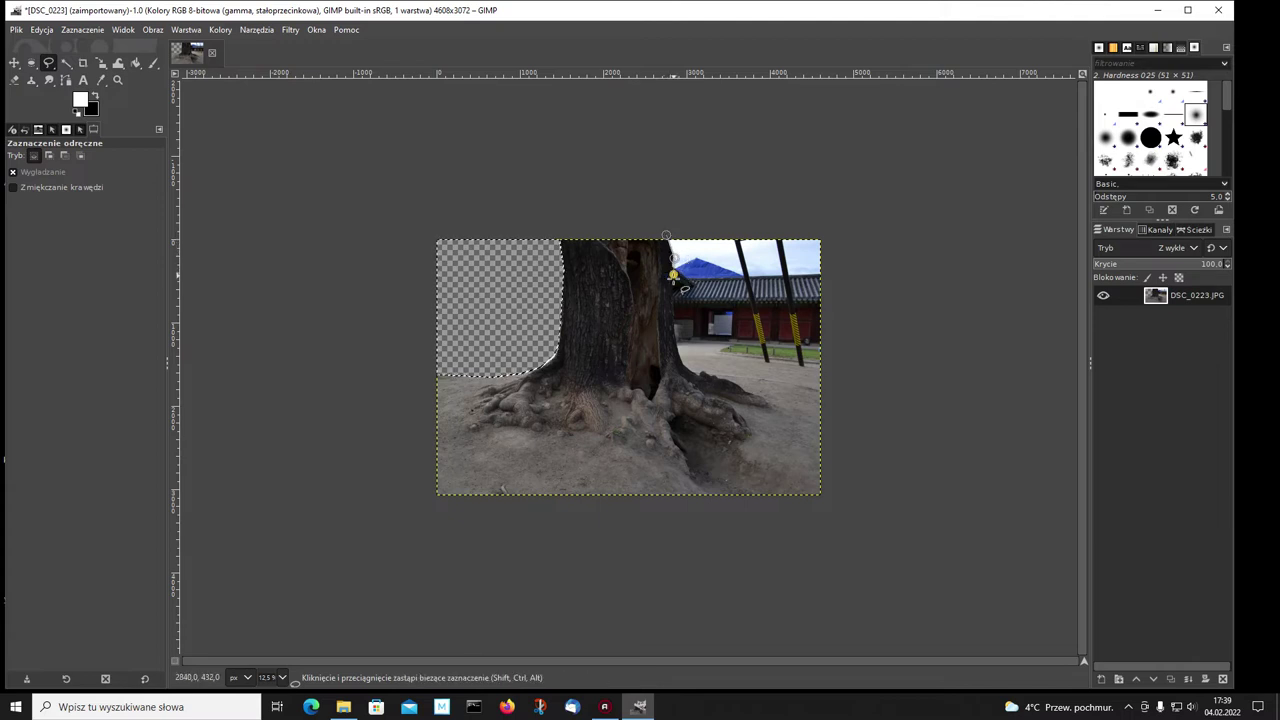
click(673, 300)
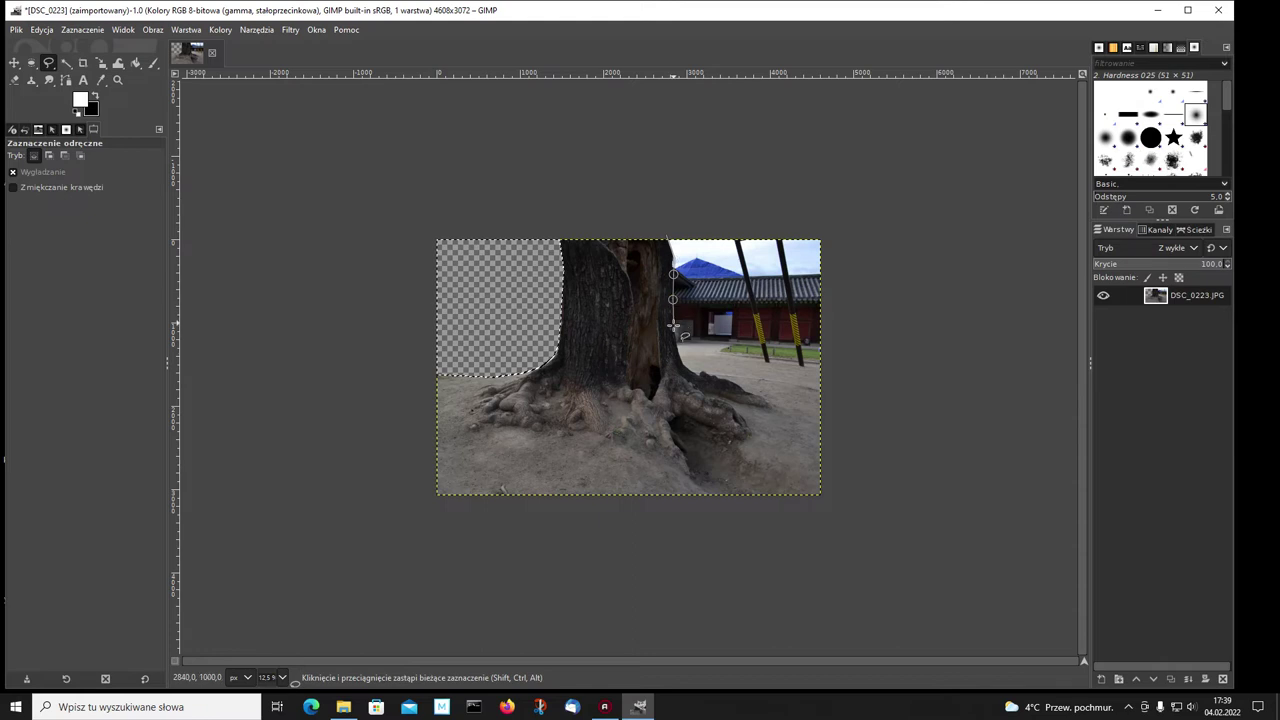
click(673, 331)
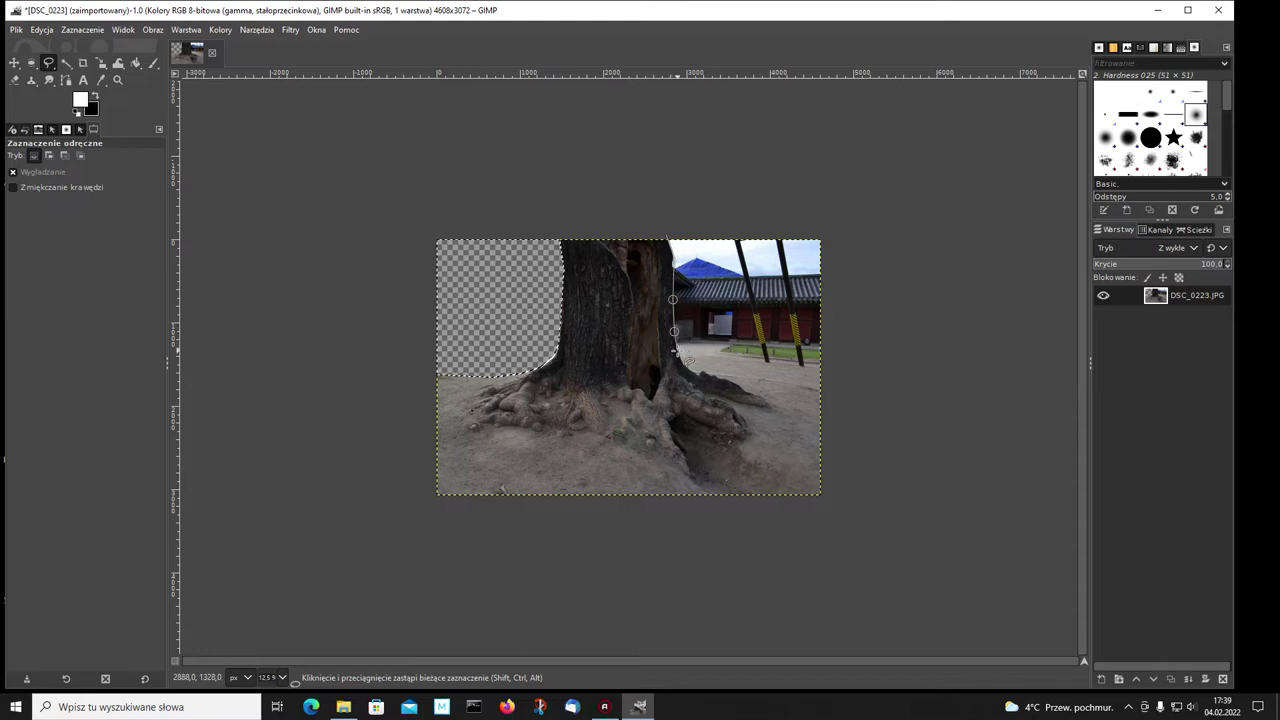
mouse_move(677, 350)
mouse_down()
mouse_move(713, 373)
mouse_move(871, 407)
mouse_move(914, 223)
mouse_move(726, 157)
mouse_move(669, 200)
mouse_move(667, 231)
mouse_up()
key(Return)
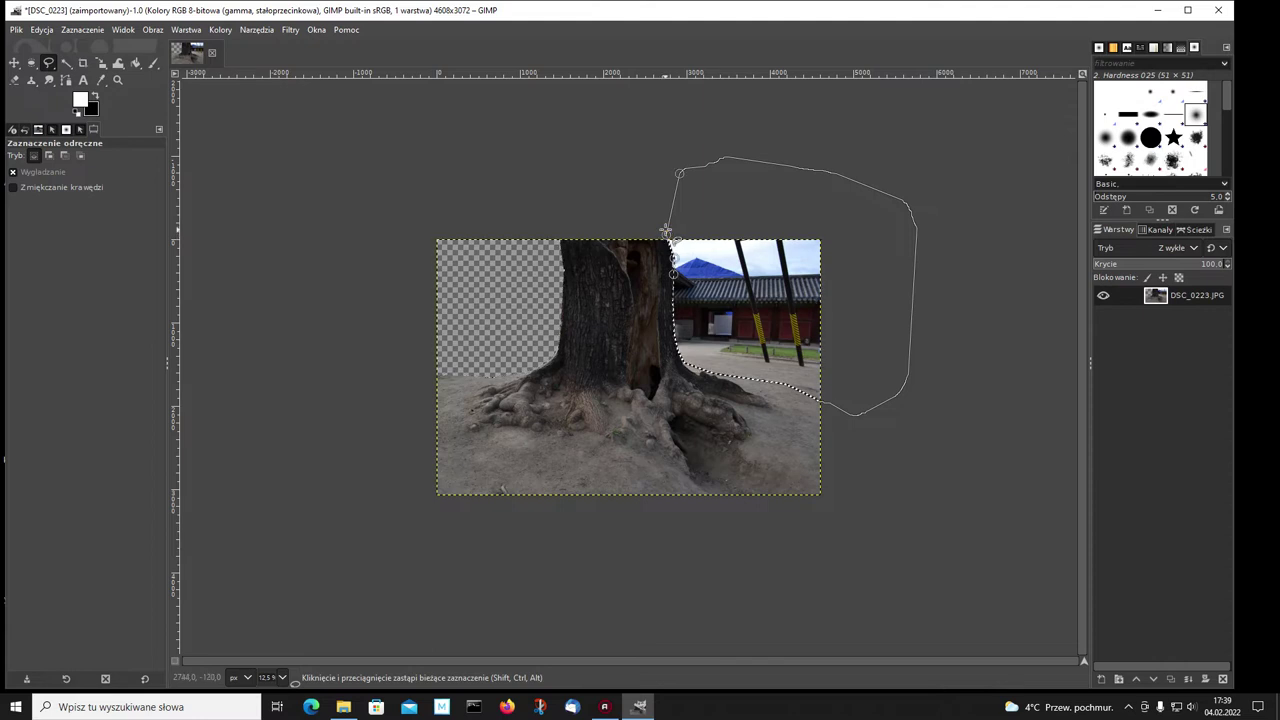
key(Delete)
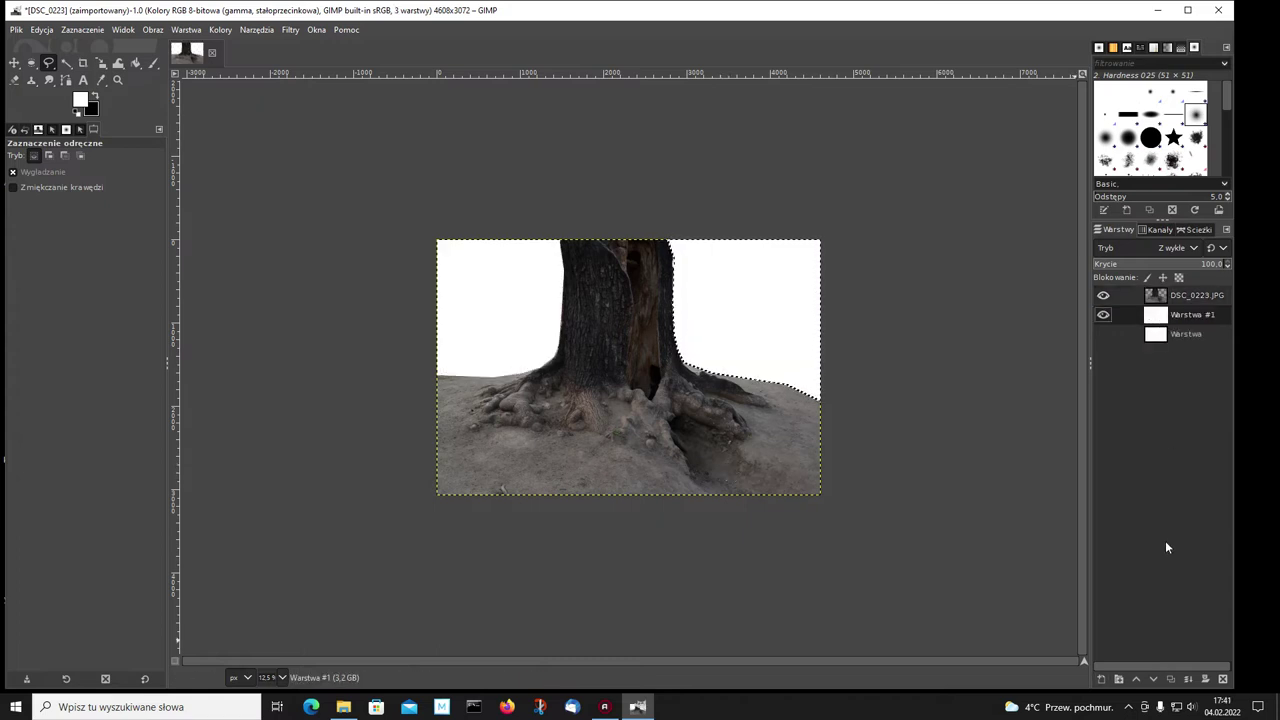
- Remove the white layer, add a new one, then delete it again
click(1220, 681)
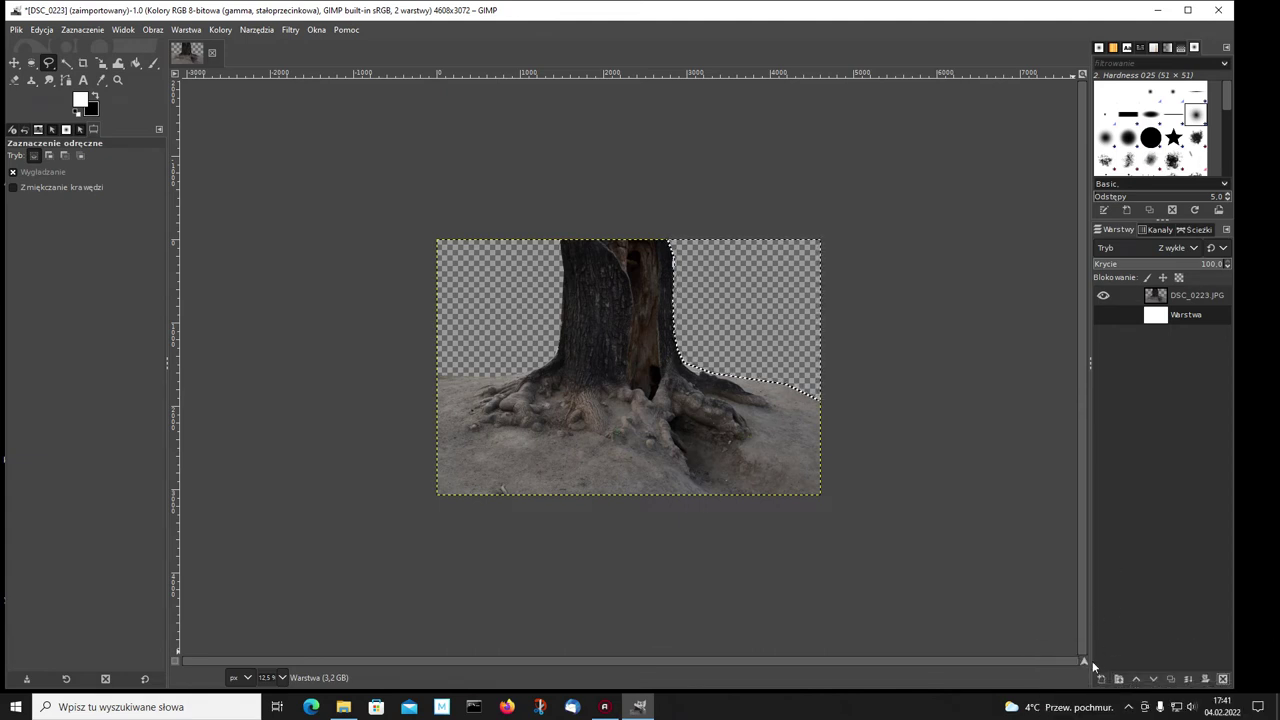
shift+click(1102, 678)
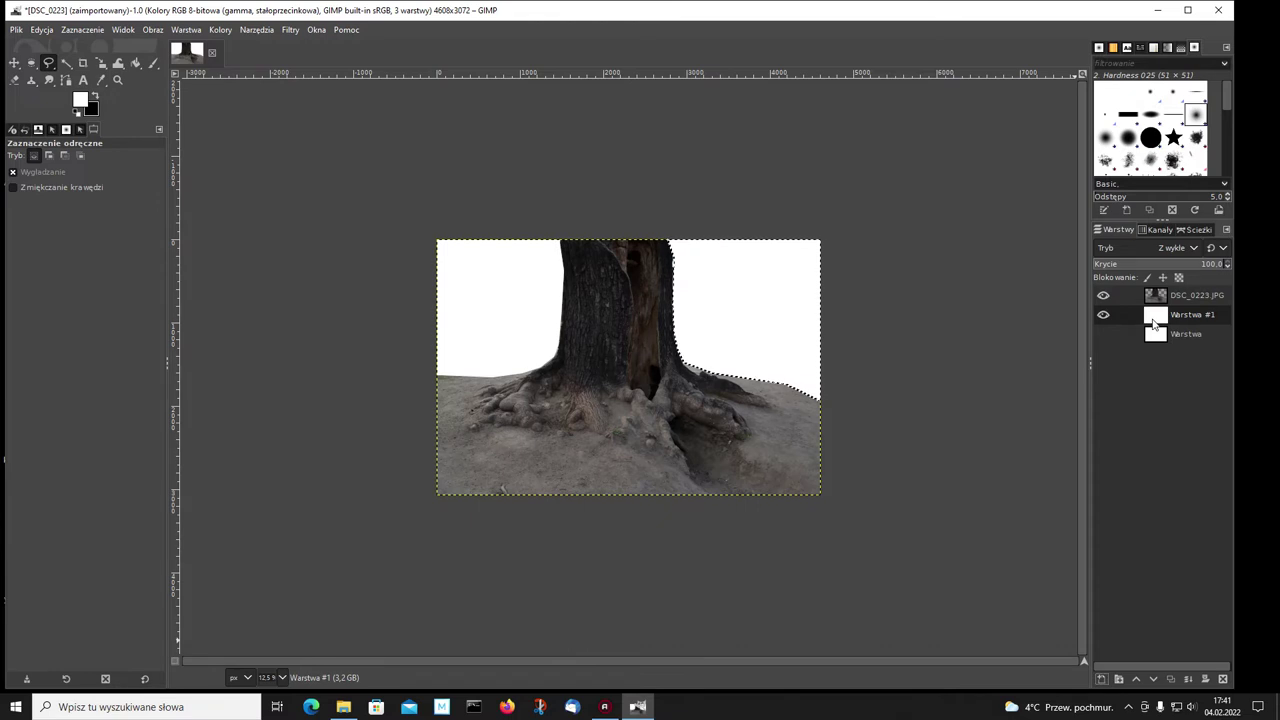
click(1222, 678)
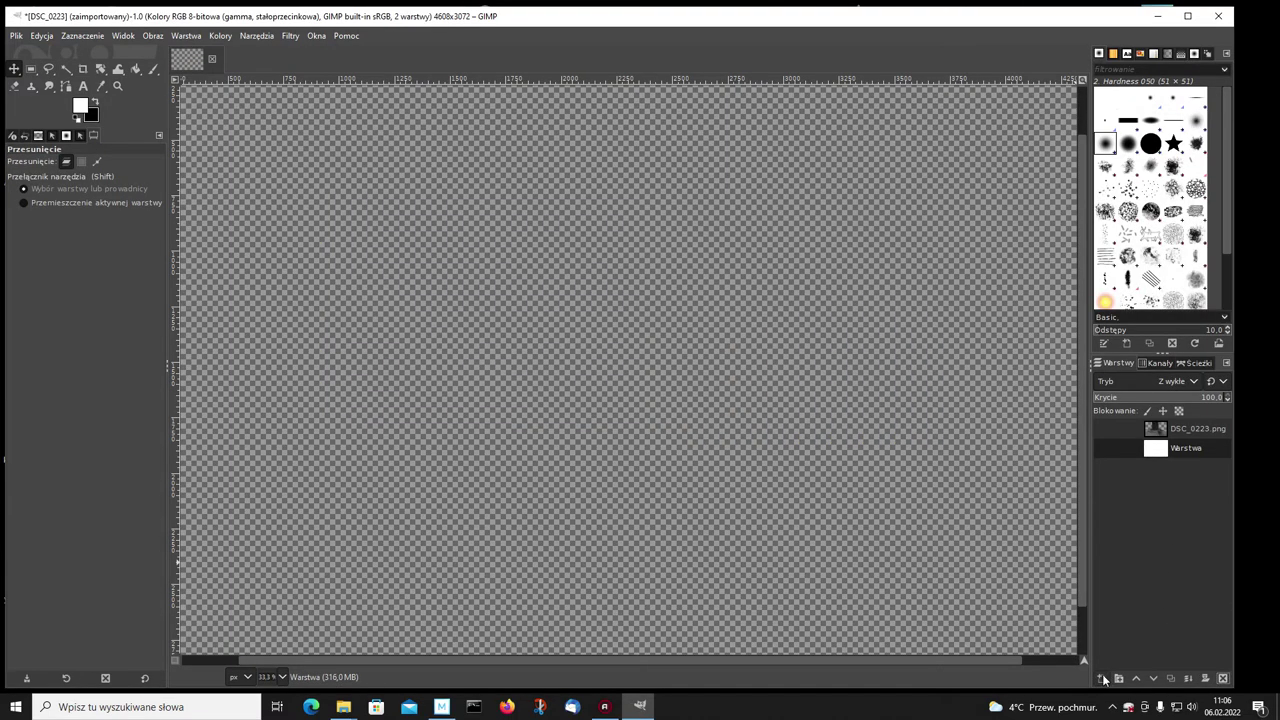
- Add layer Warstwa #1 filled solid black, then set white as foreground and pick the Move tool
click(1102, 678)
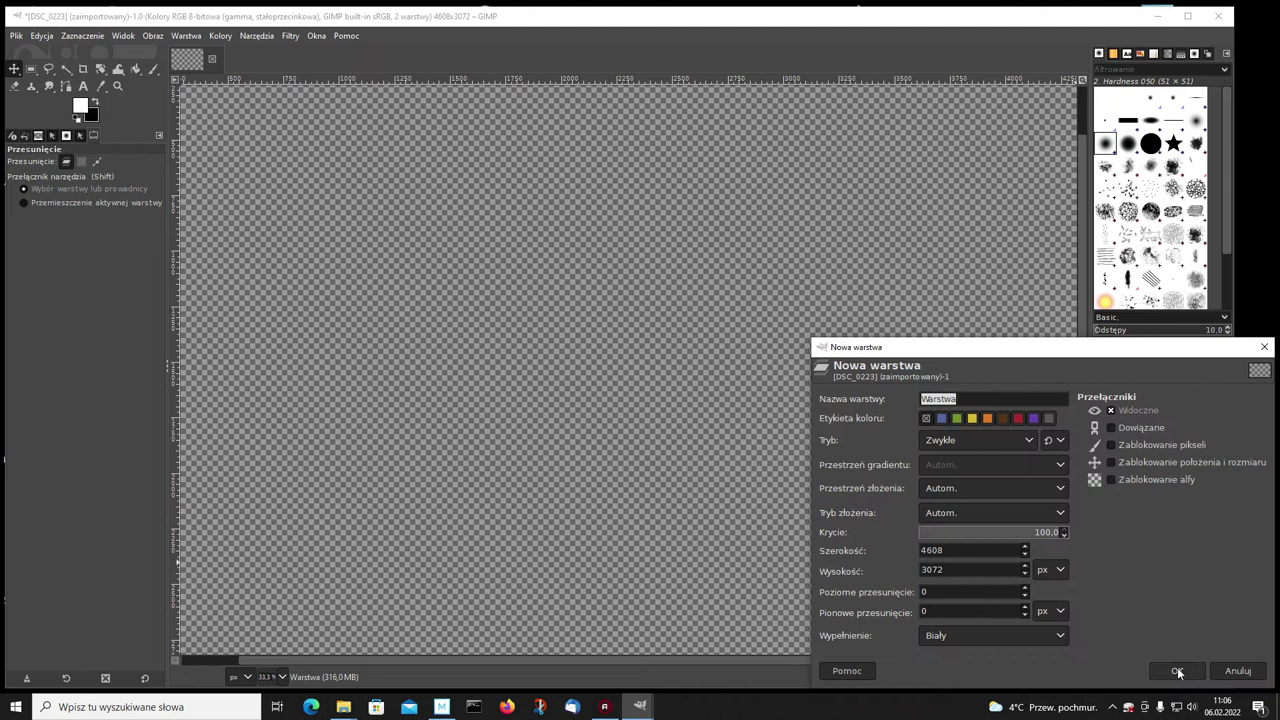
click(1177, 670)
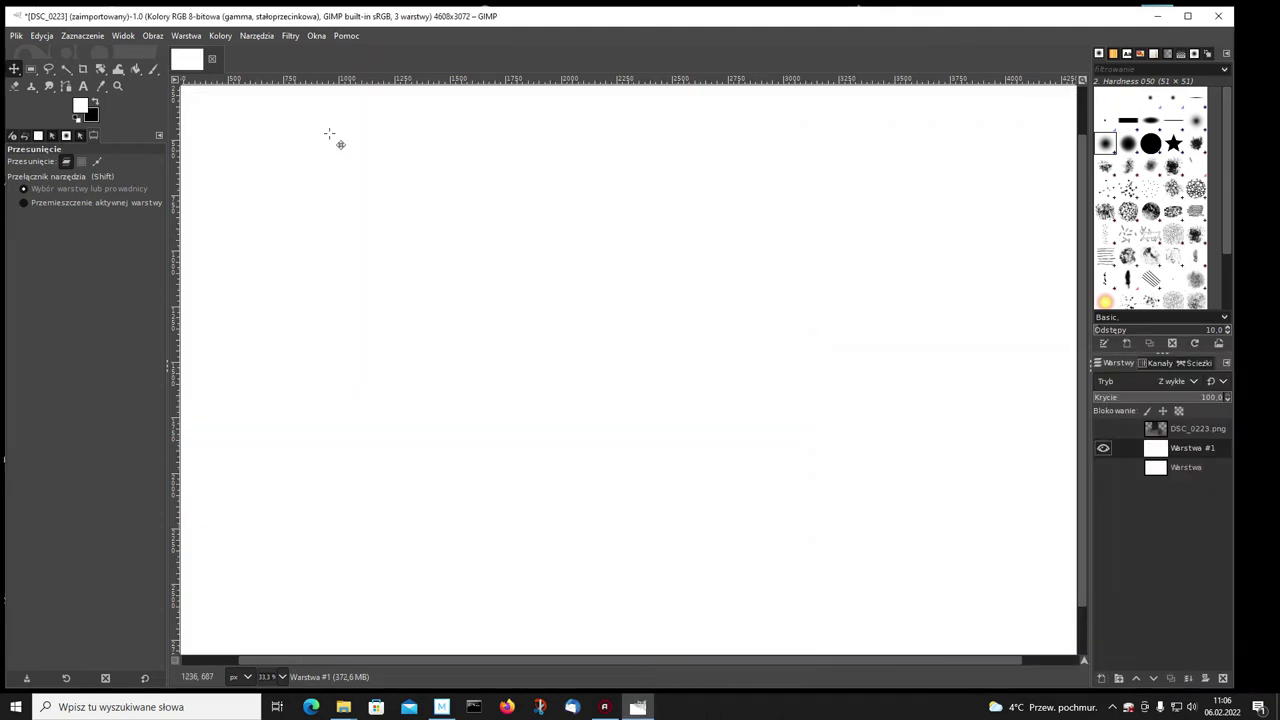
click(134, 69)
click(94, 104)
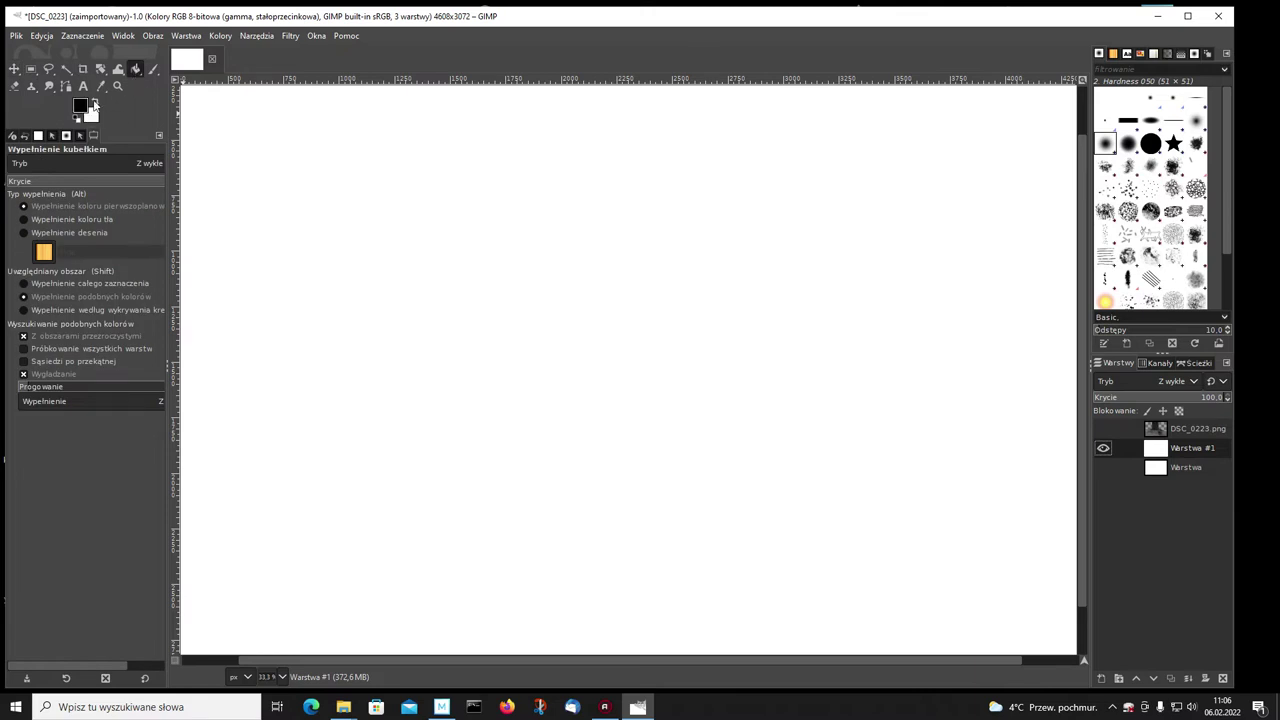
click(80, 106)
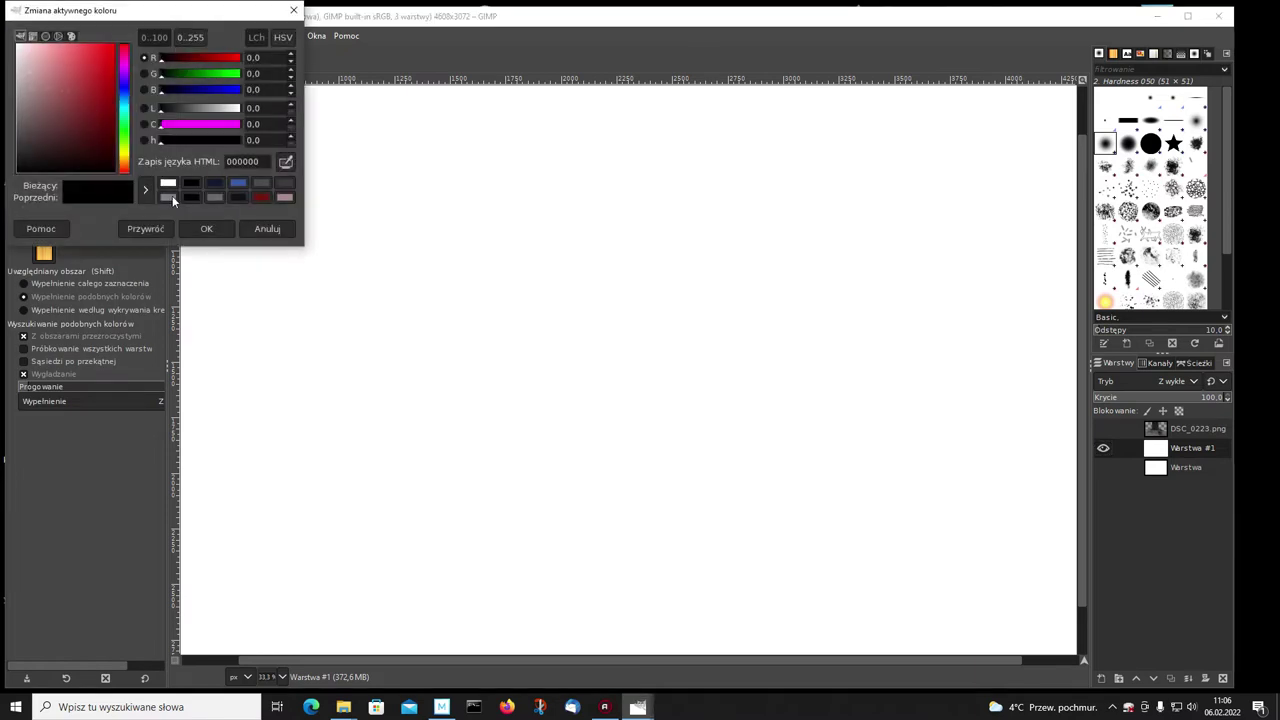
click(208, 230)
click(418, 206)
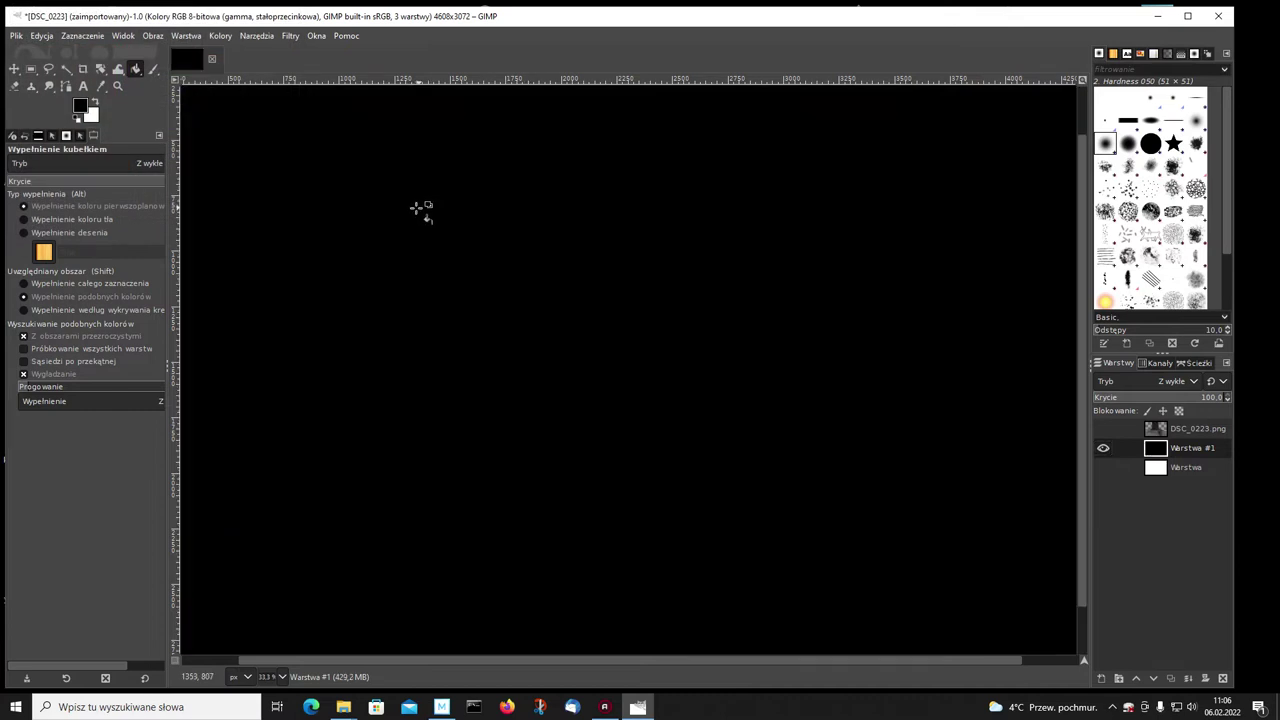
click(95, 102)
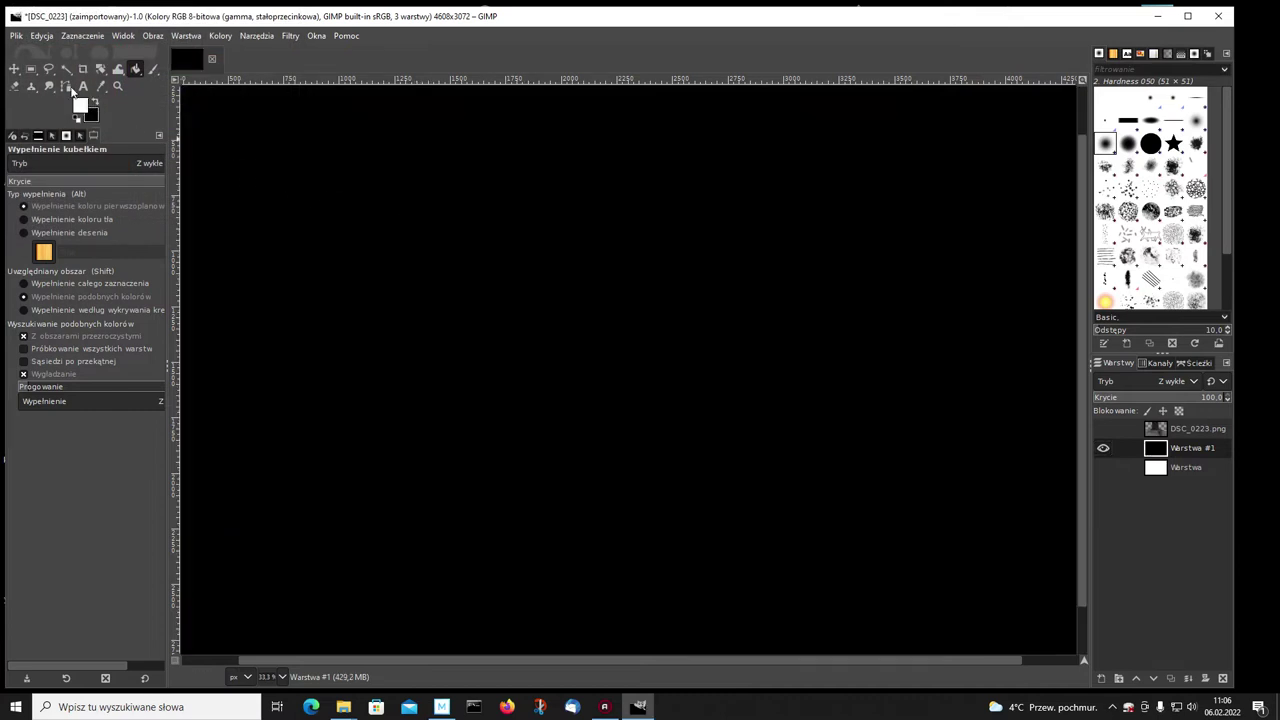
click(15, 70)
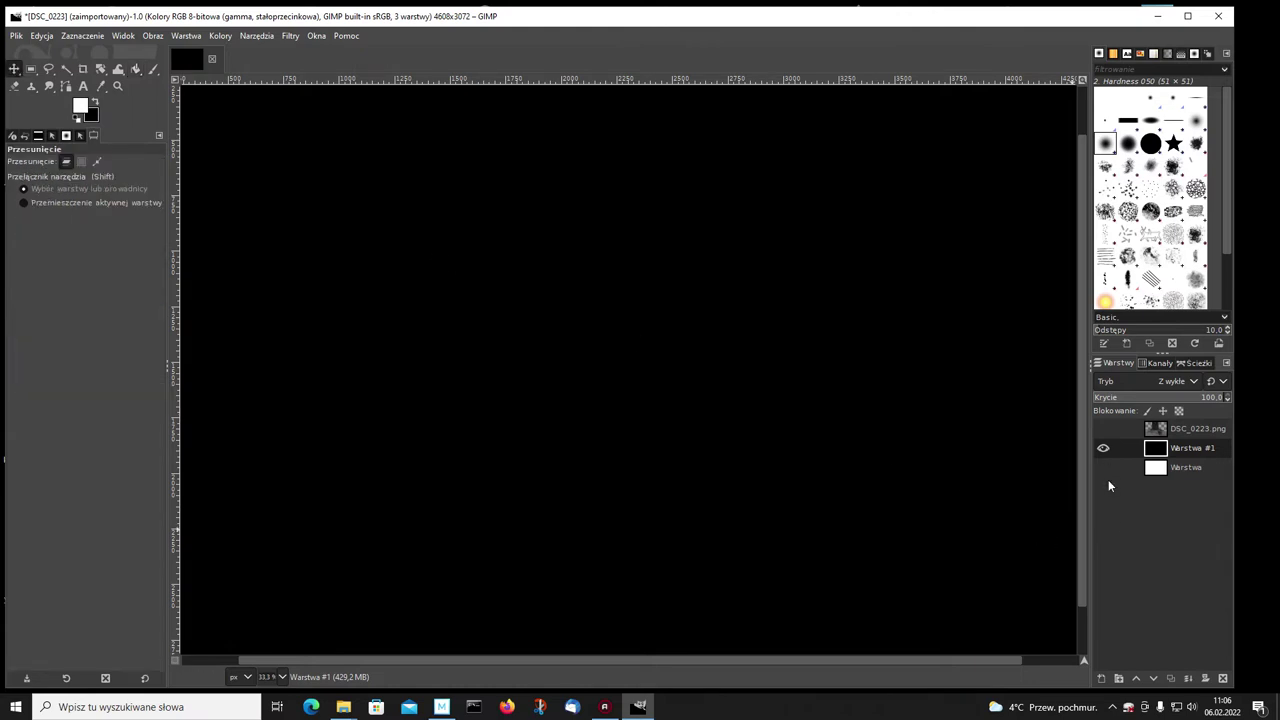
- Show DSC_0223.png, hide the black Warstwa #1 and white Warstwa layers, and select DSC_0223.png
click(1103, 429)
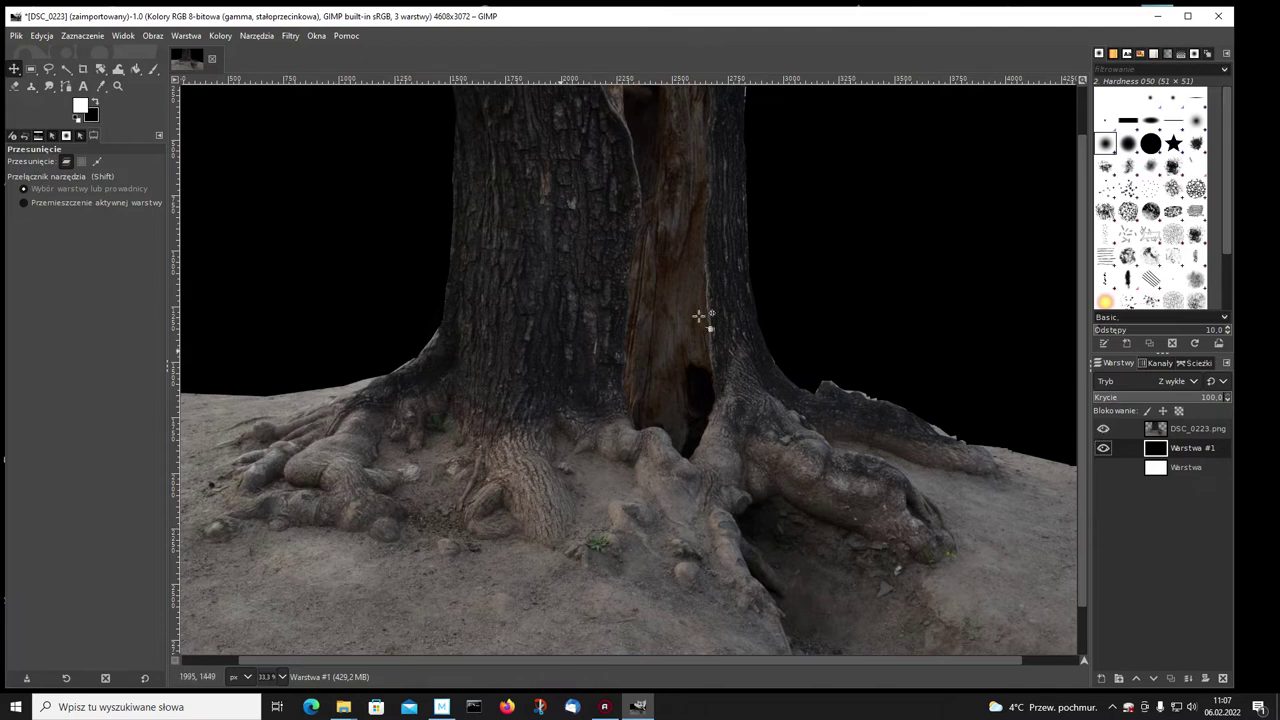
click(1103, 448)
click(1103, 468)
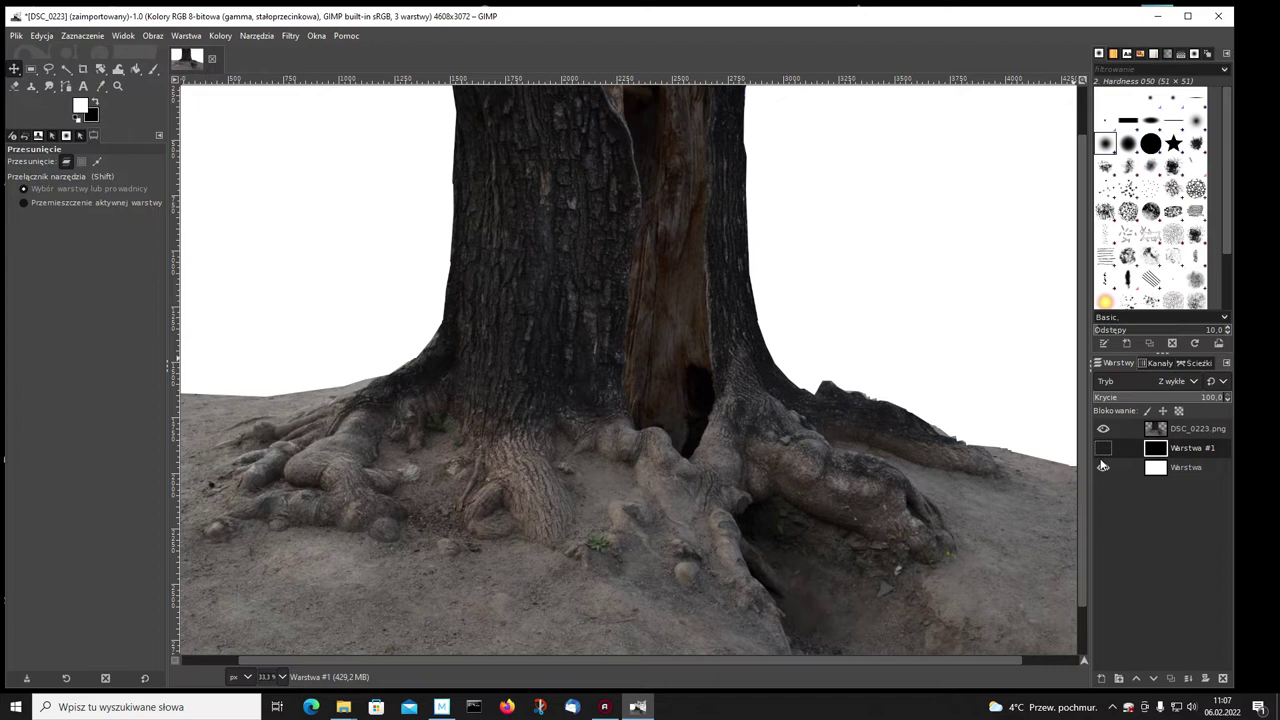
click(1103, 468)
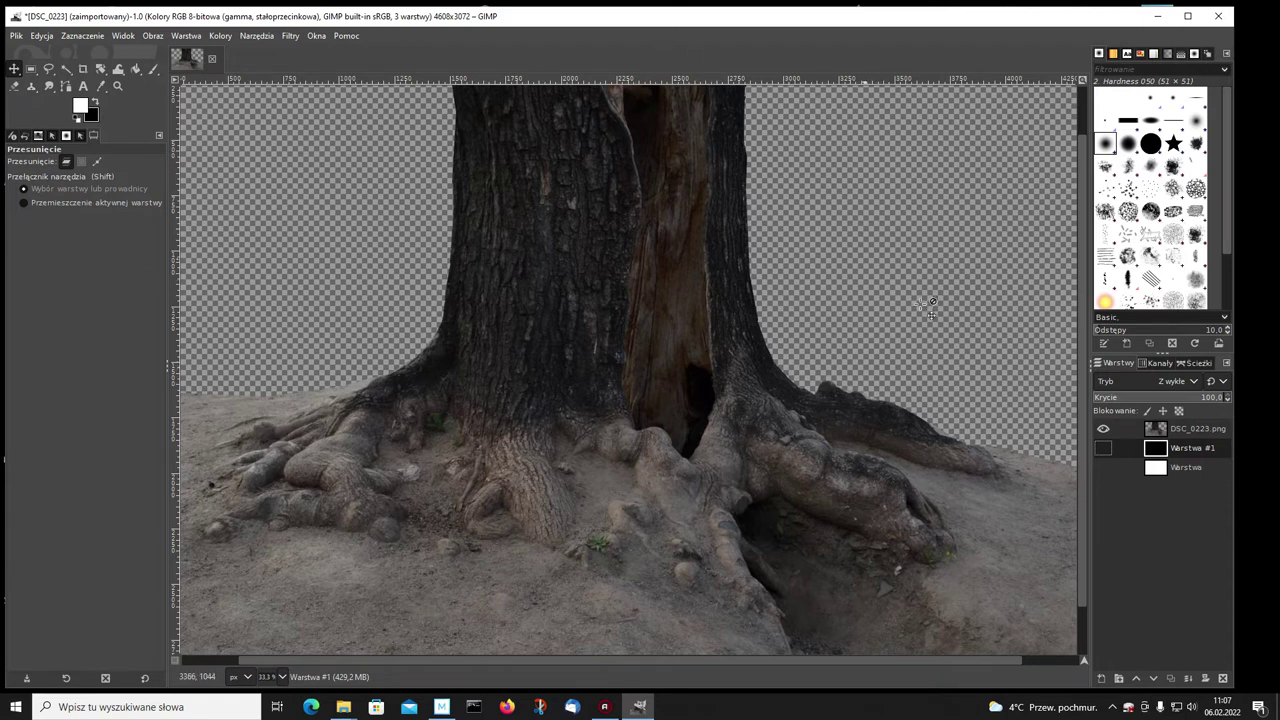
click(1151, 430)
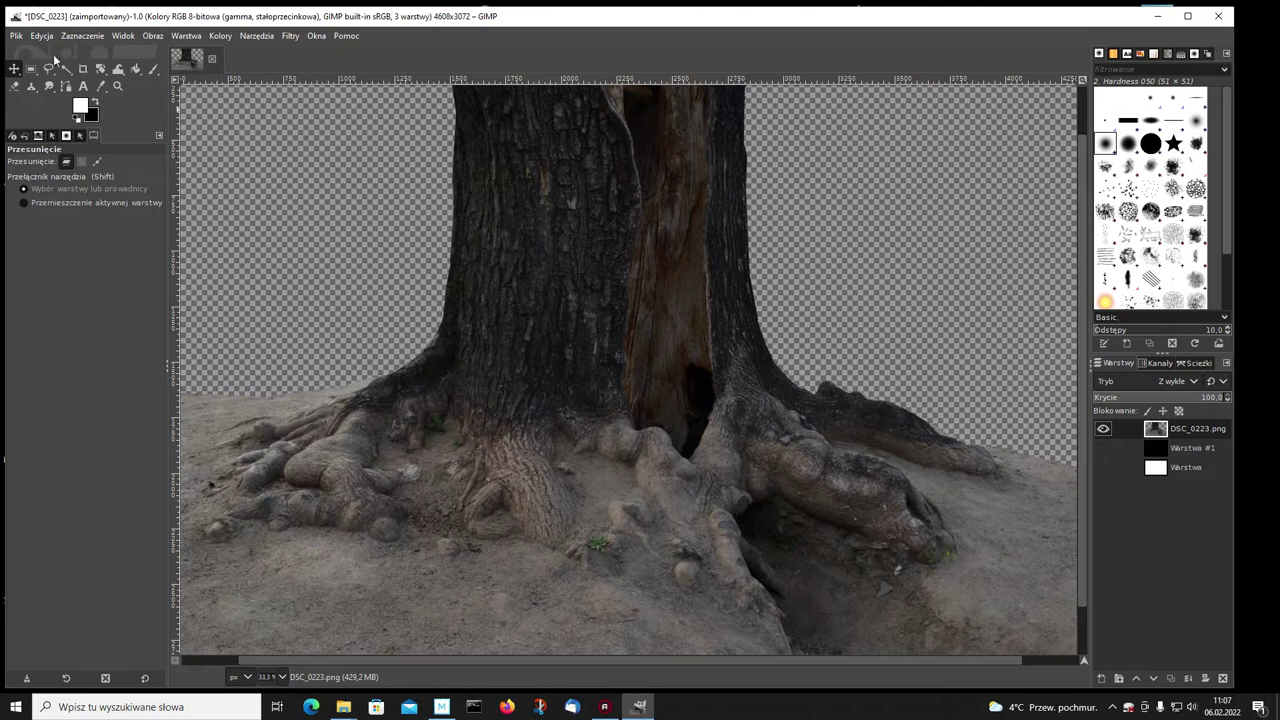
- Export the image as DSC_0223.png via Plik > Wyeksportuj jako
click(16, 36)
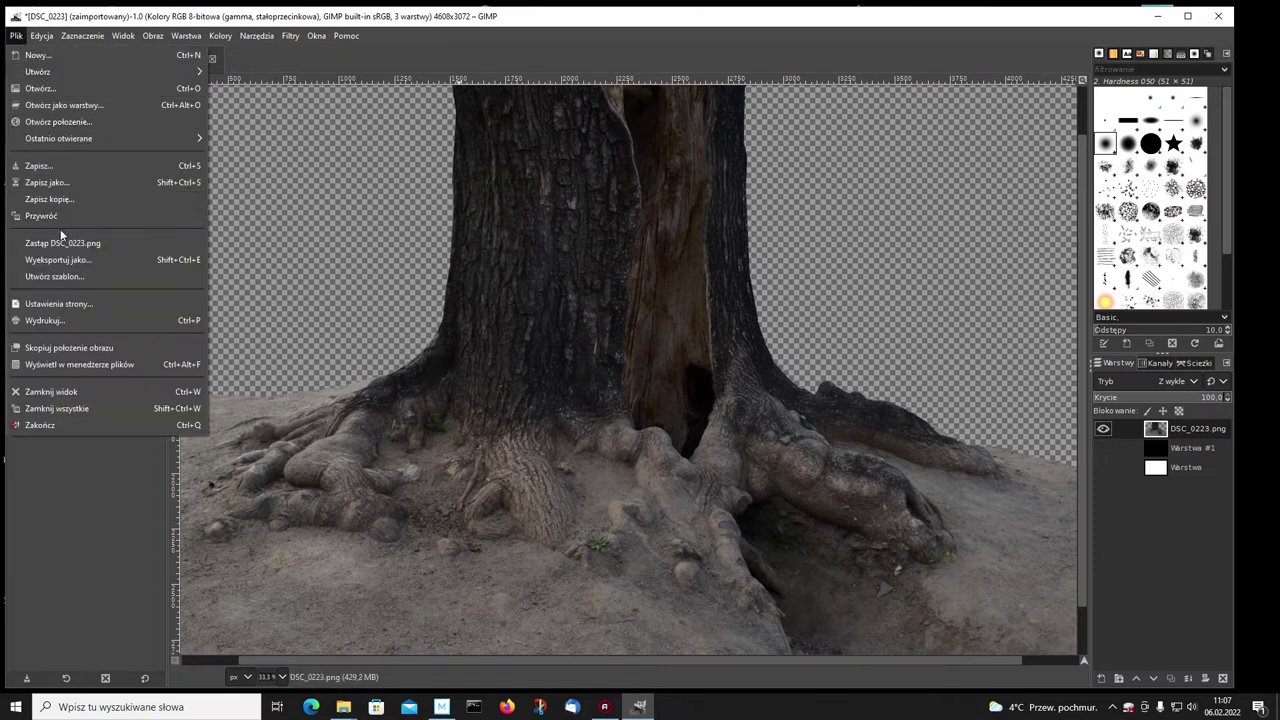
click(65, 258)
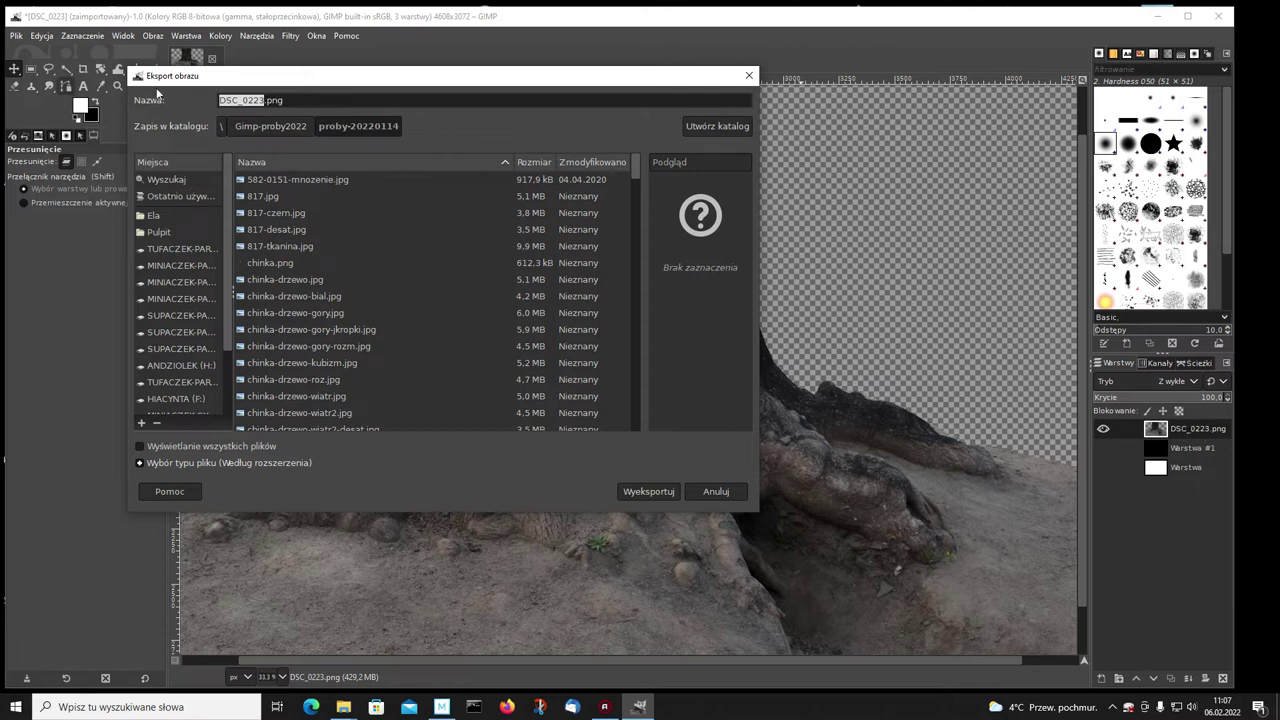
click(288, 100)
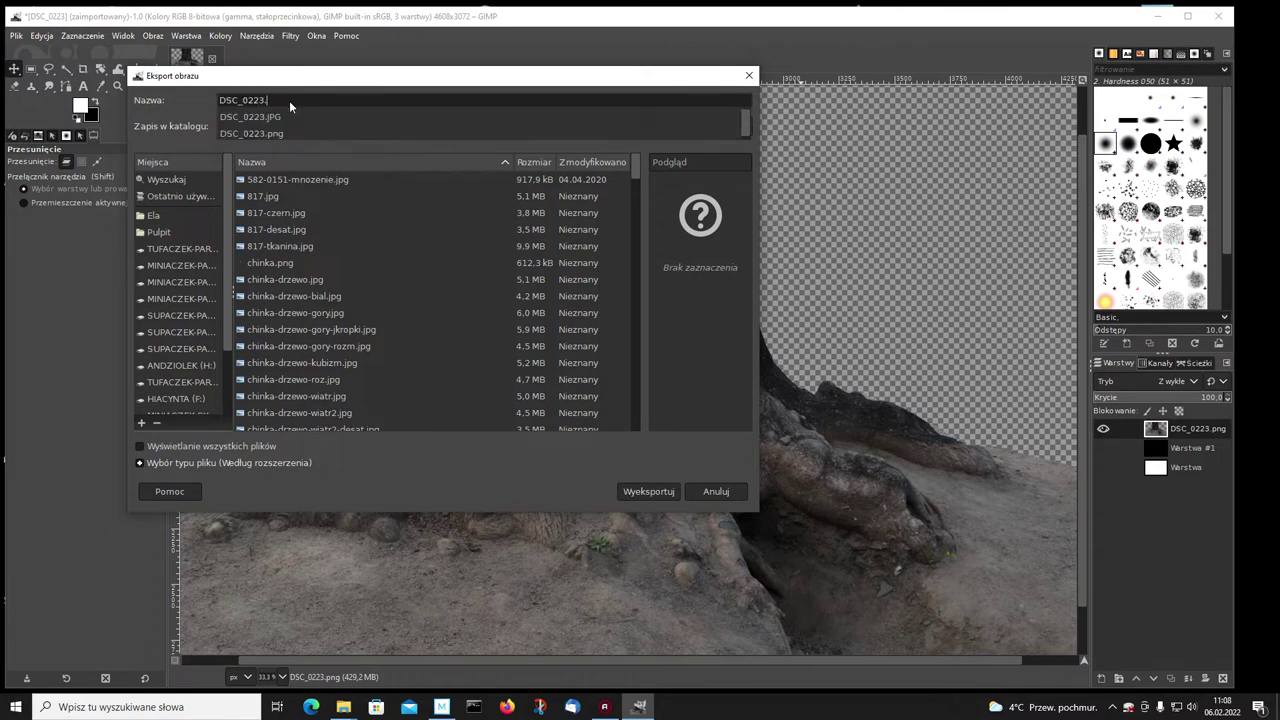
text(png)
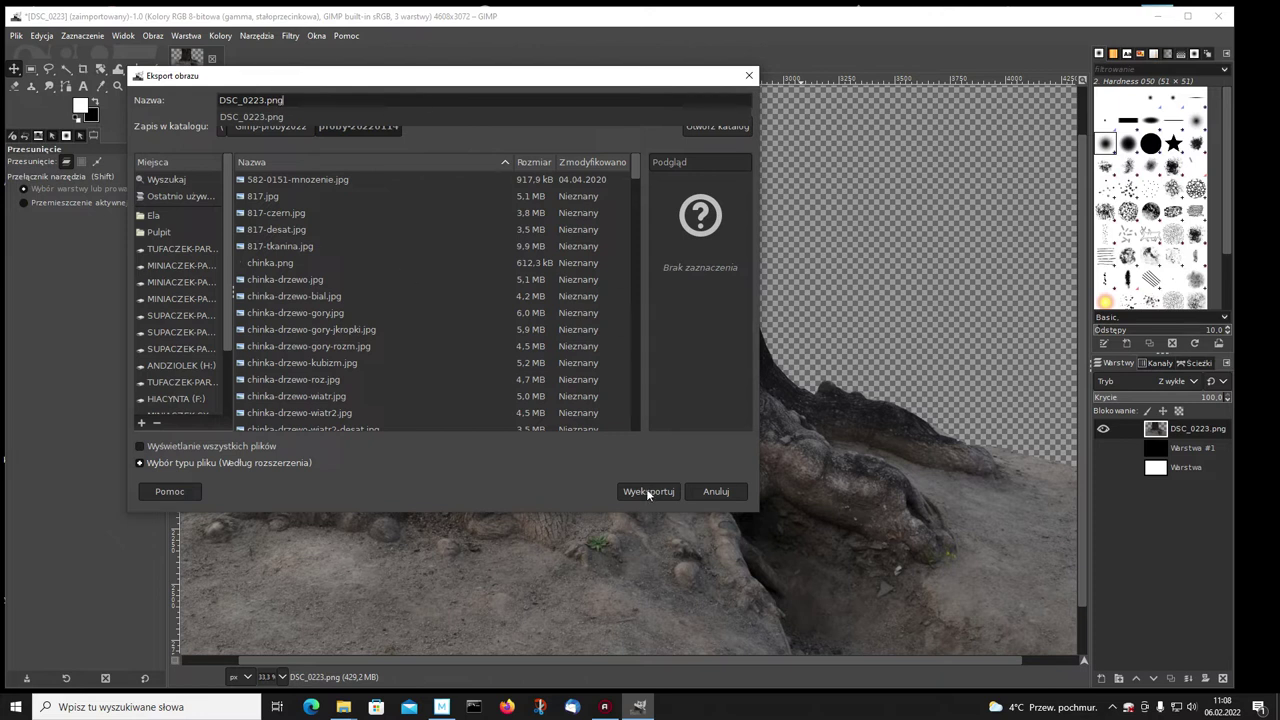
click(646, 488)
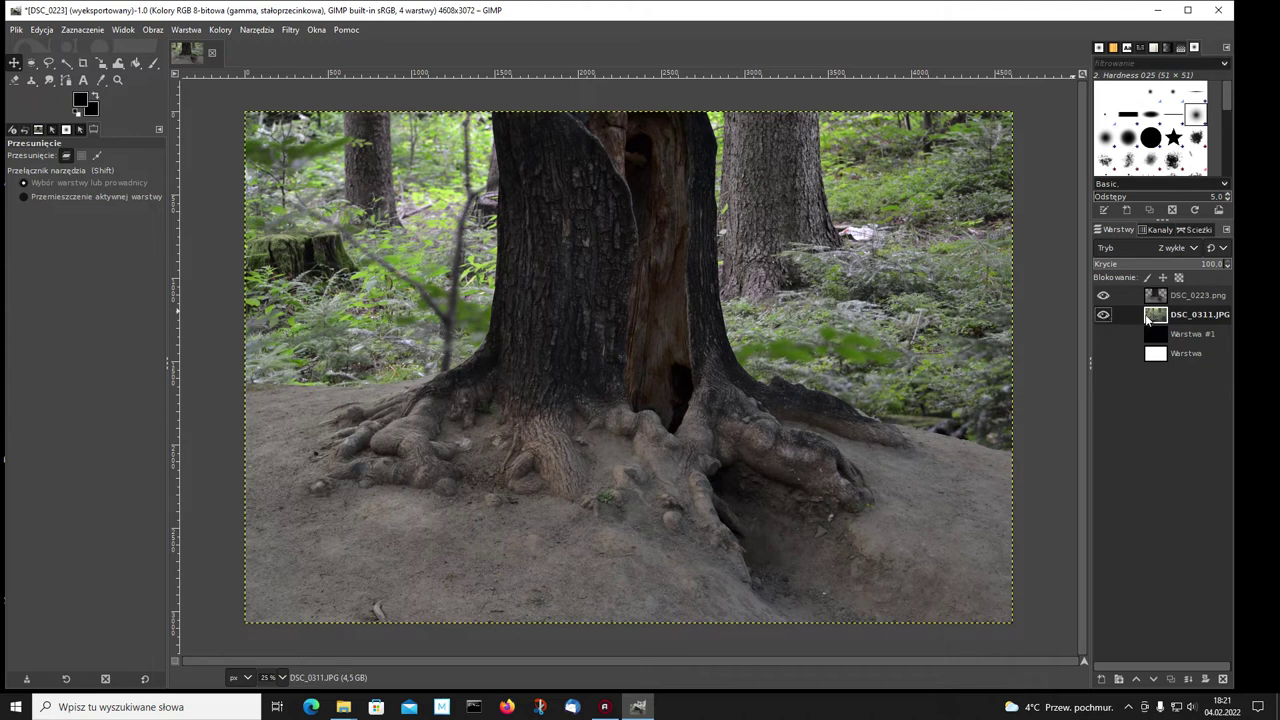
- Hide the forest photo layer DSC_0311.JPG
click(1103, 316)
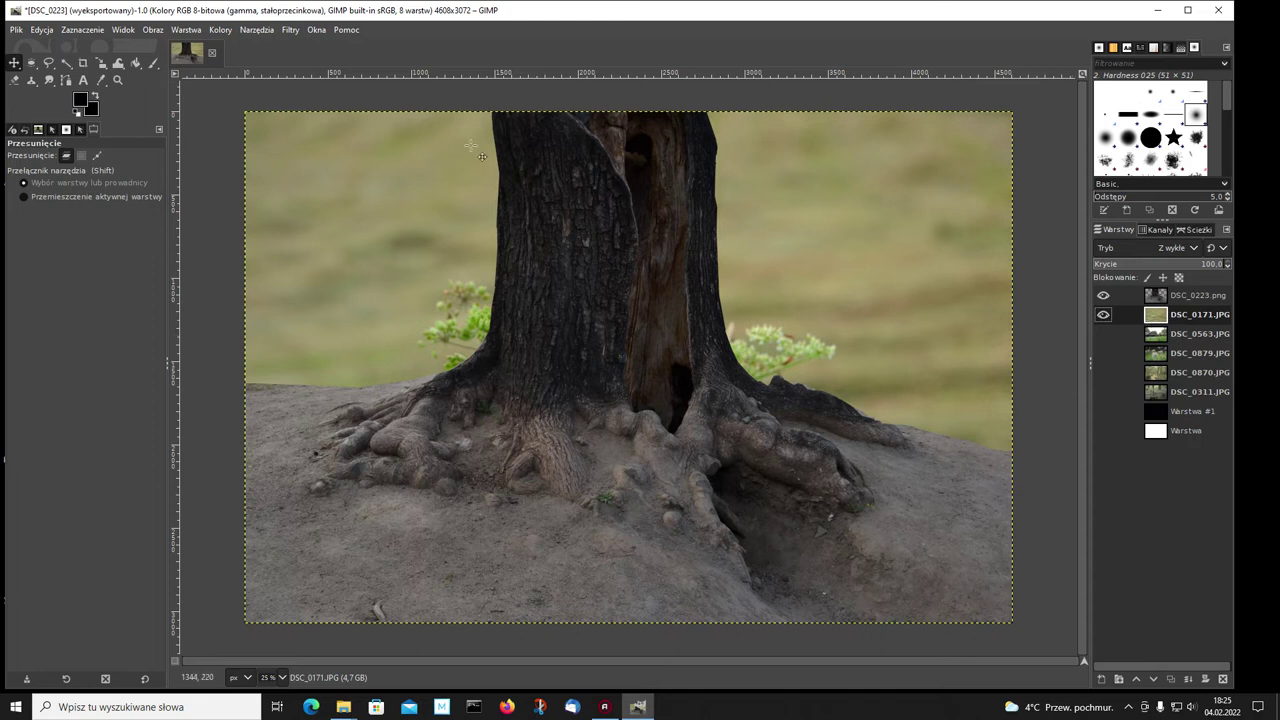
- Export the meadow-backdrop version as DSC_0223-0171.jpg
click(15, 31)
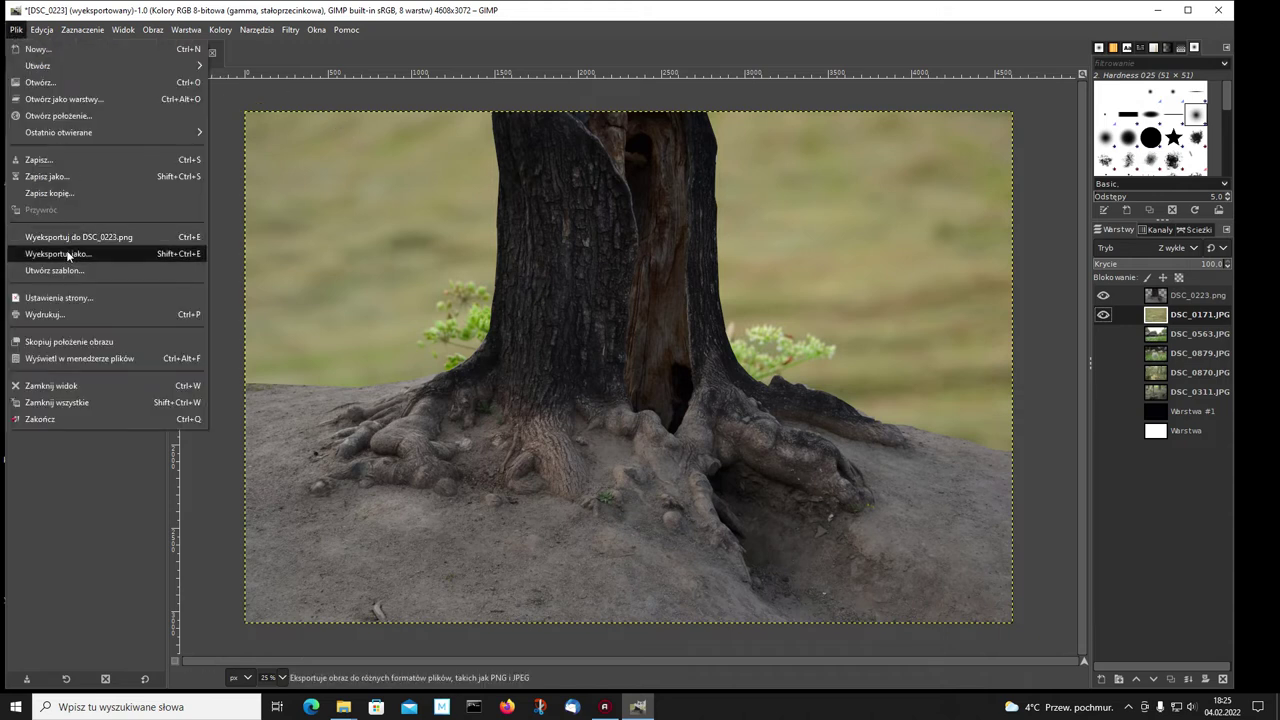
click(66, 252)
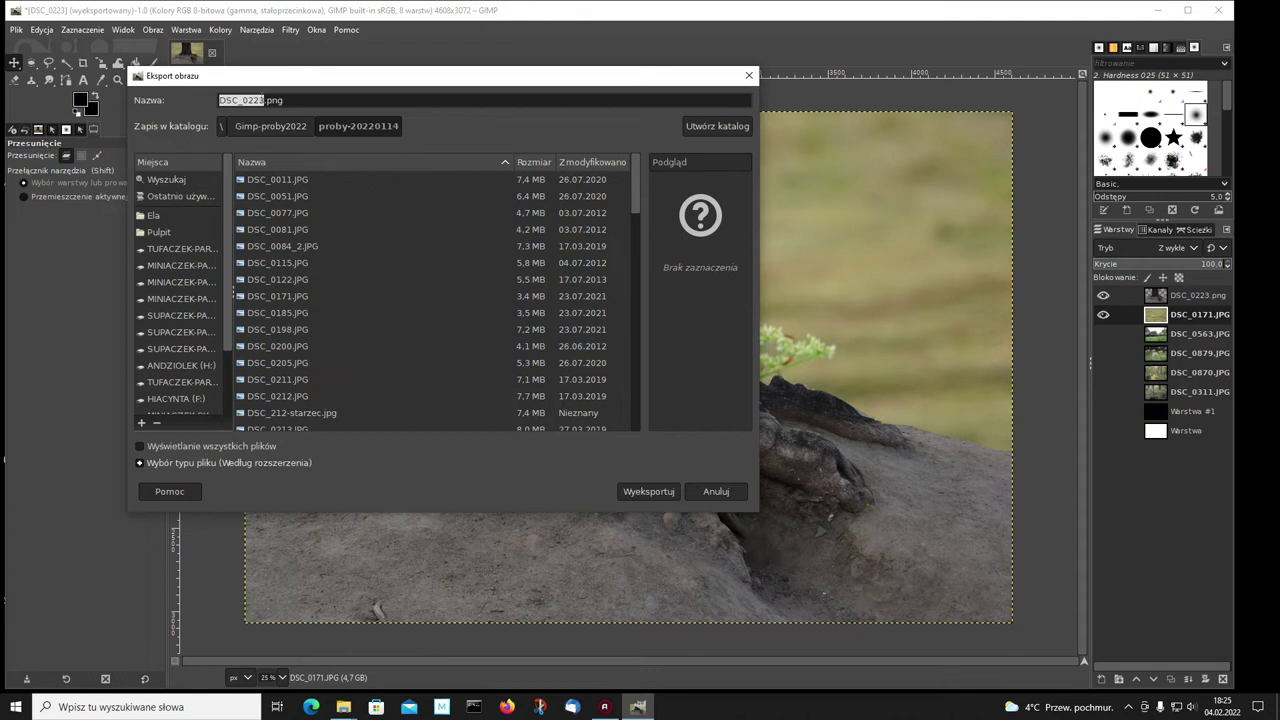
click(266, 100)
text(-0171)
key(BackSpace)
key(BackSpace)
key(BackSpace)
text(jpg)
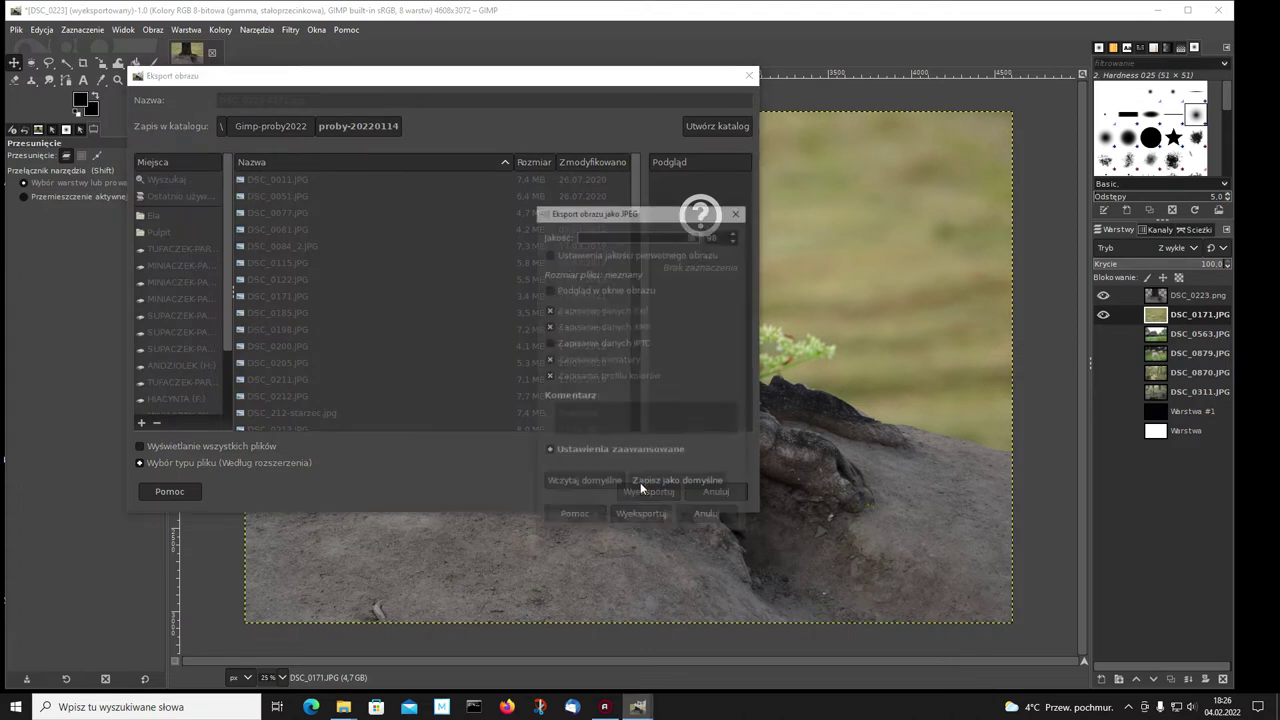
click(640, 514)
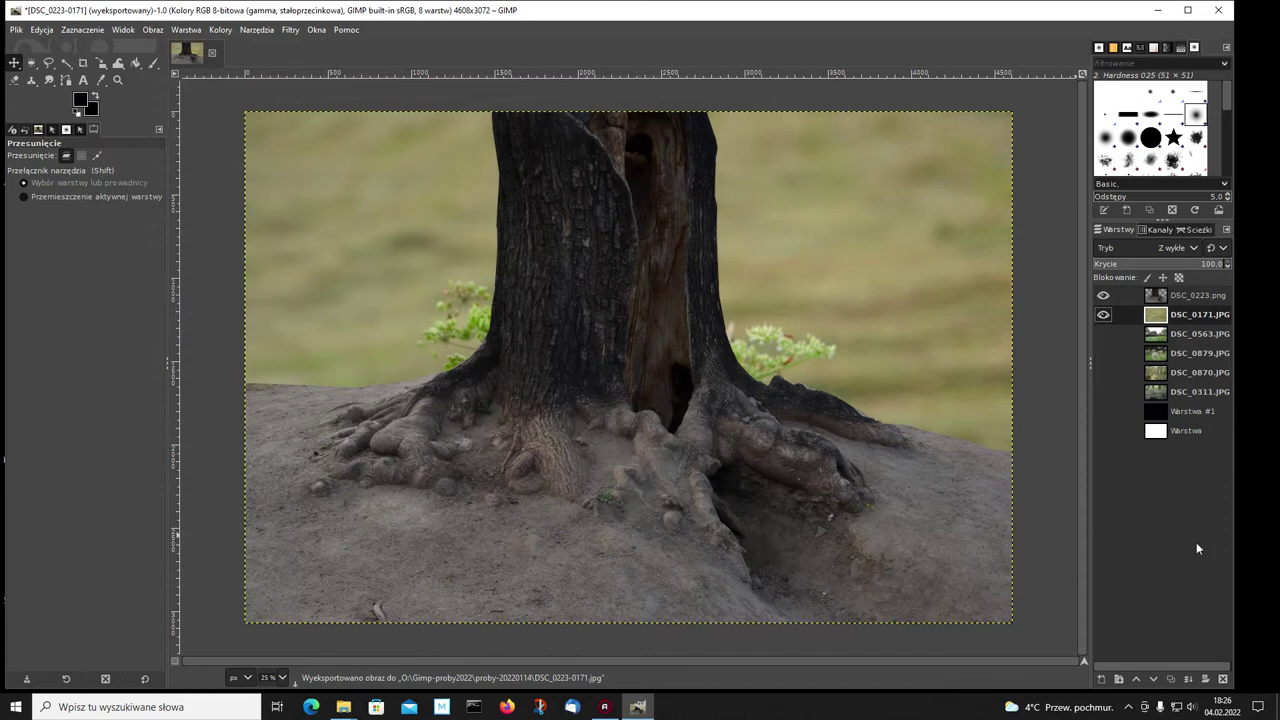
- Hide the meadow DSC_0171.JPG layer and show the alliums photo DSC_0879.JPG behind the tree
click(1103, 314)
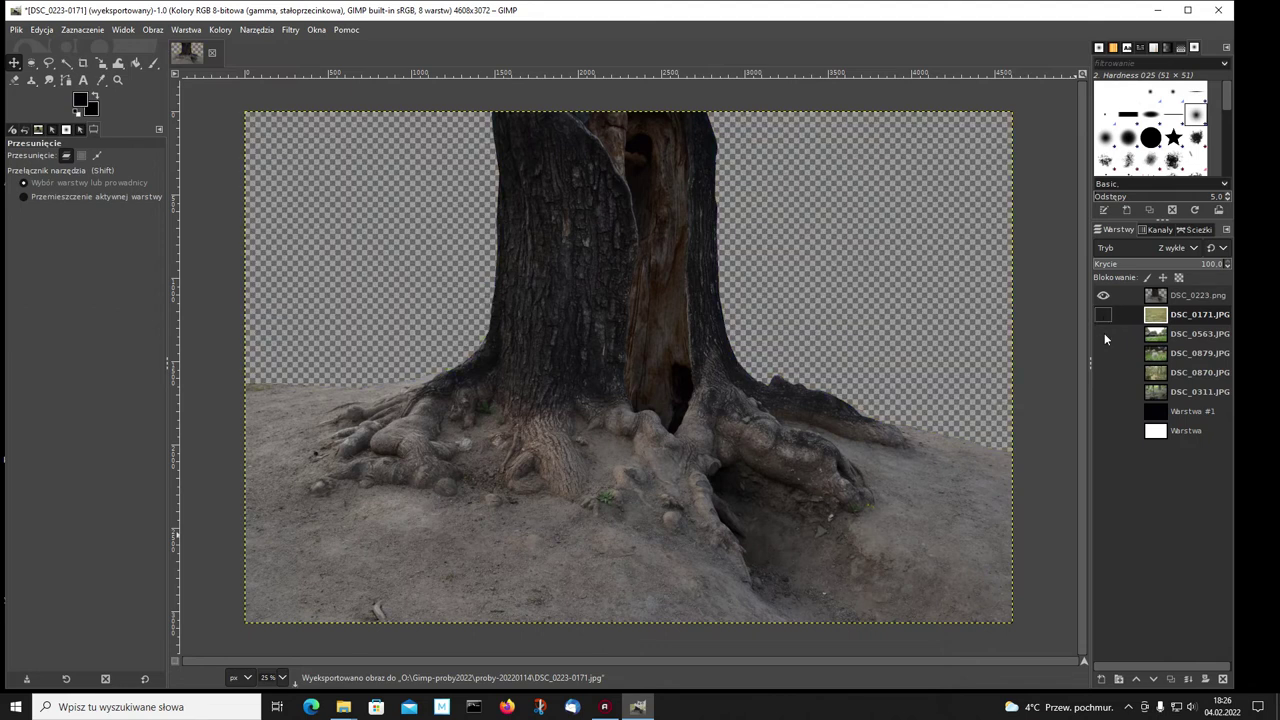
click(1104, 333)
click(1103, 334)
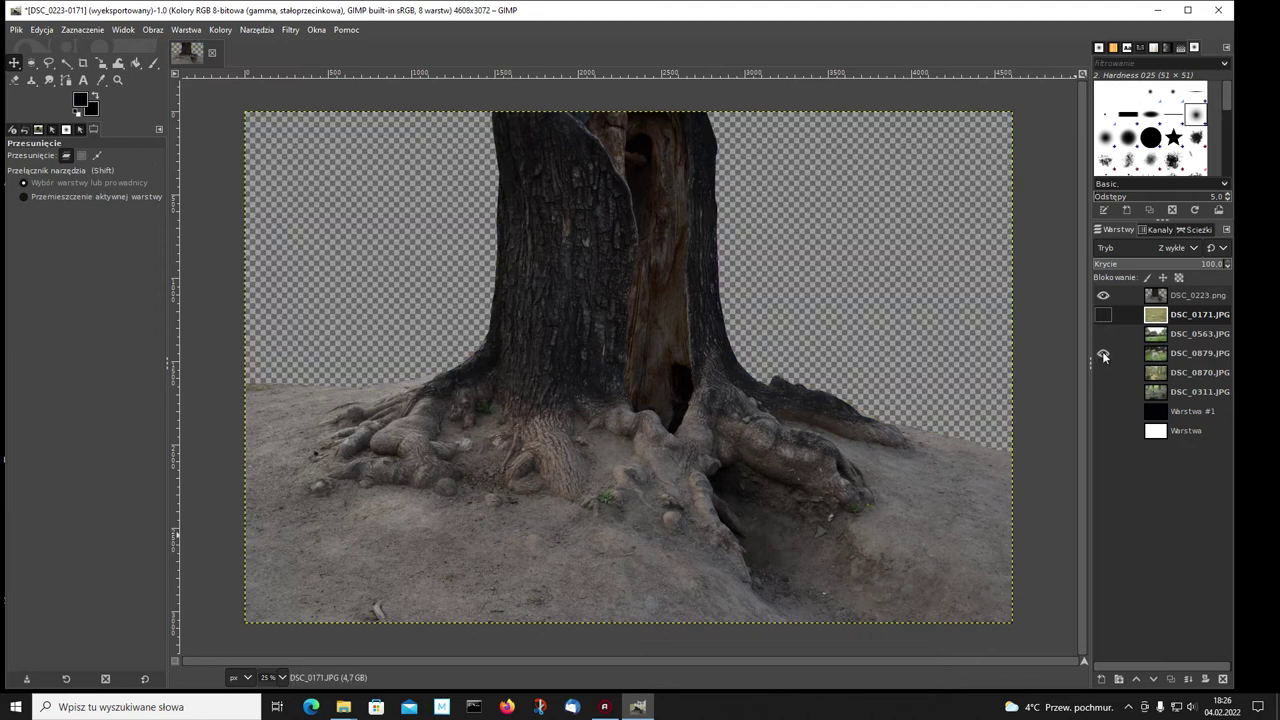
click(1103, 353)
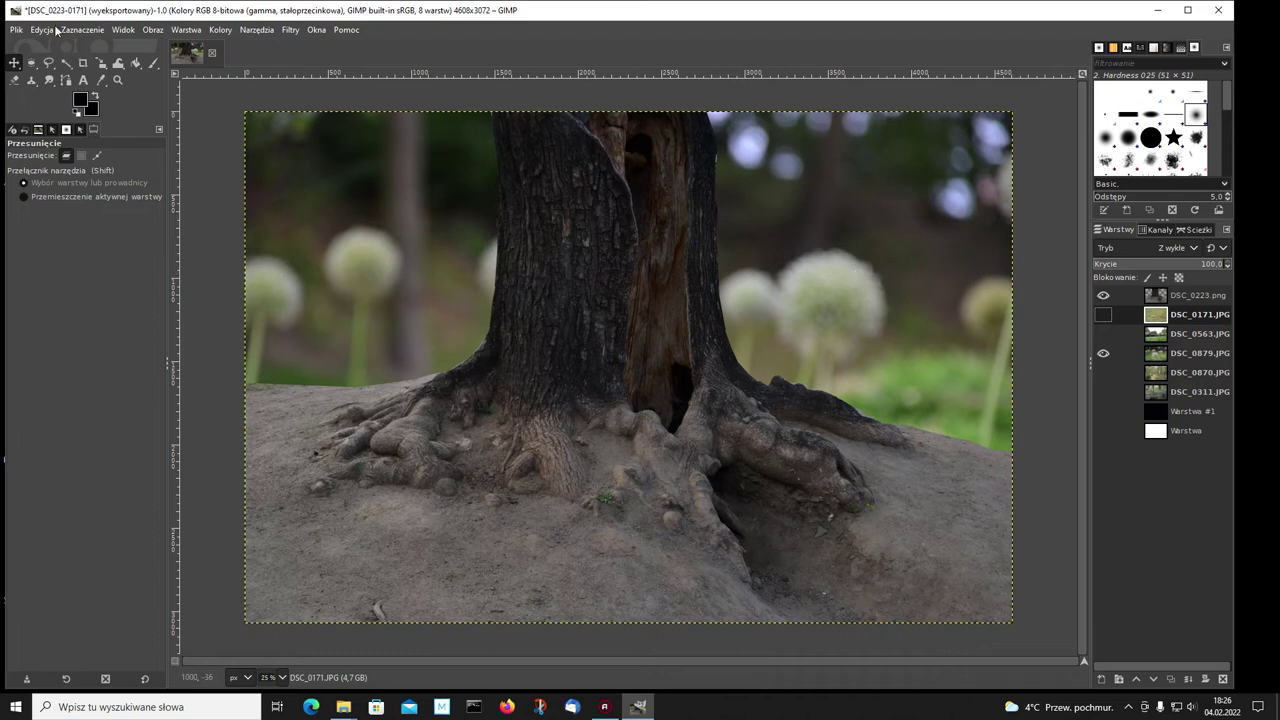
- Export the alliums version as DSC_0223-0879.jpg, confirming the JPG options
click(17, 30)
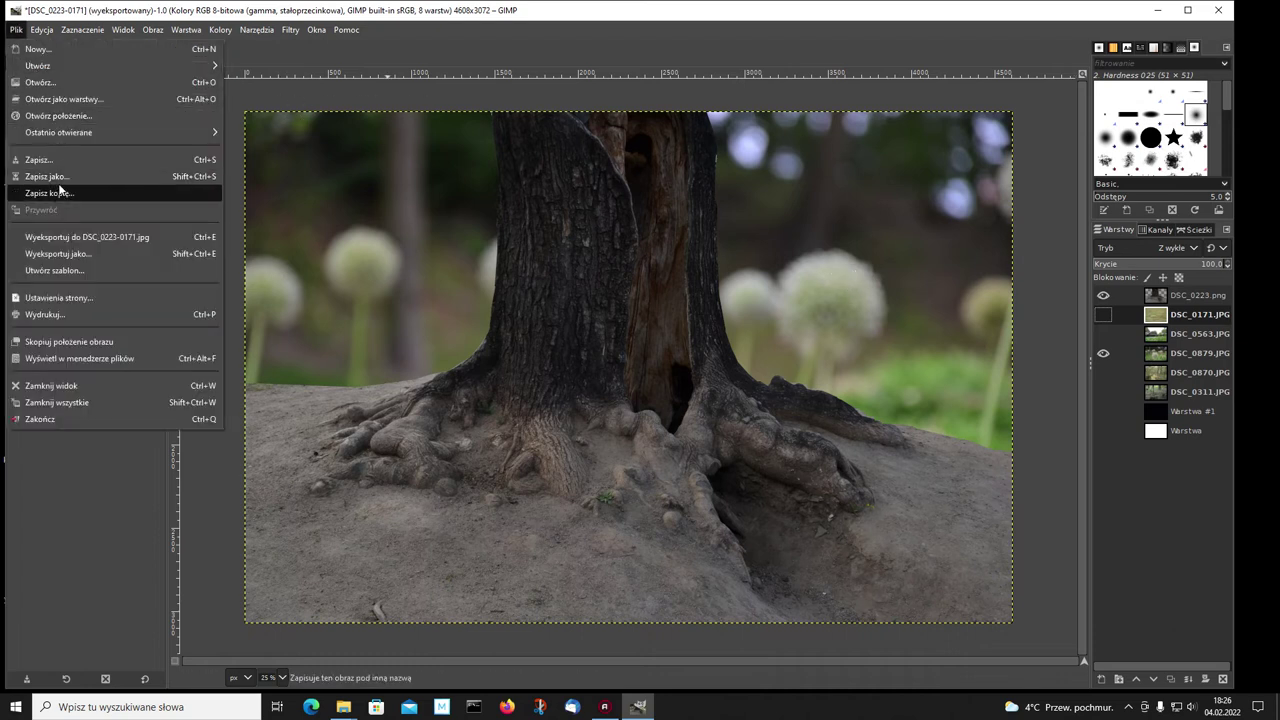
click(62, 256)
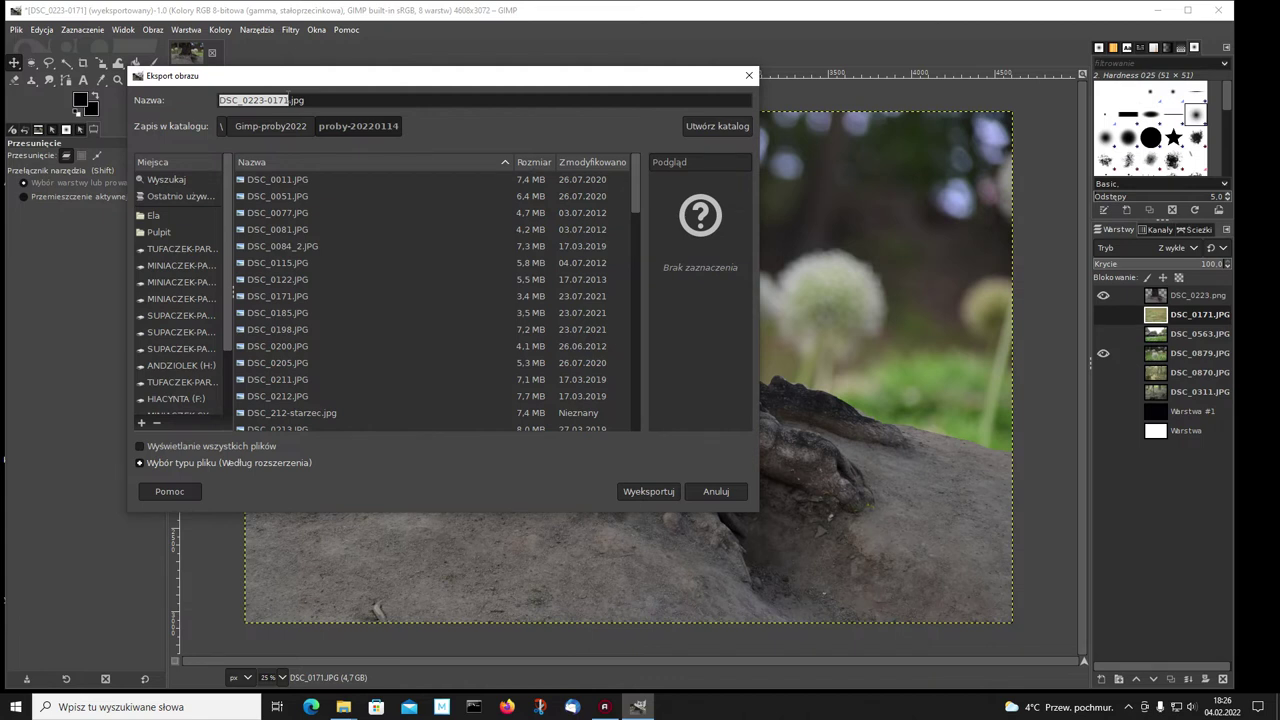
click(287, 100)
key(BackSpace)
key(BackSpace)
key(BackSpace)
key(BackSpace)
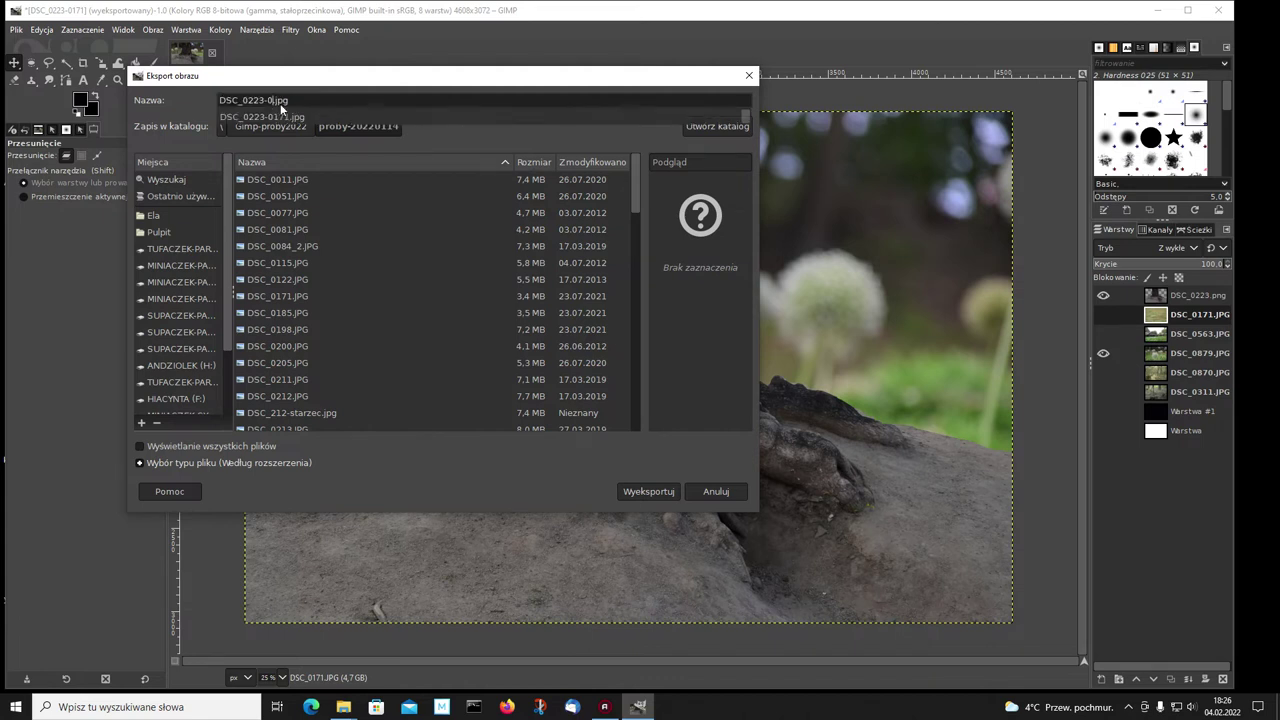
text(879)
click(645, 492)
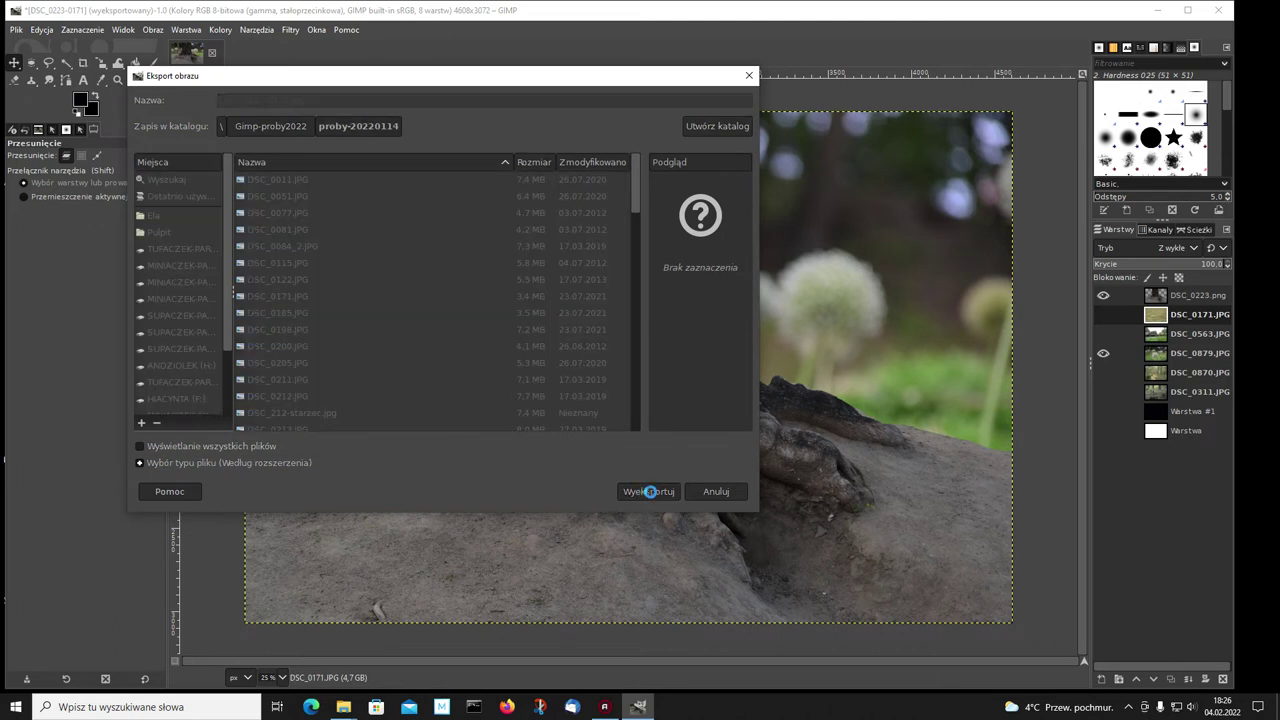
click(645, 516)
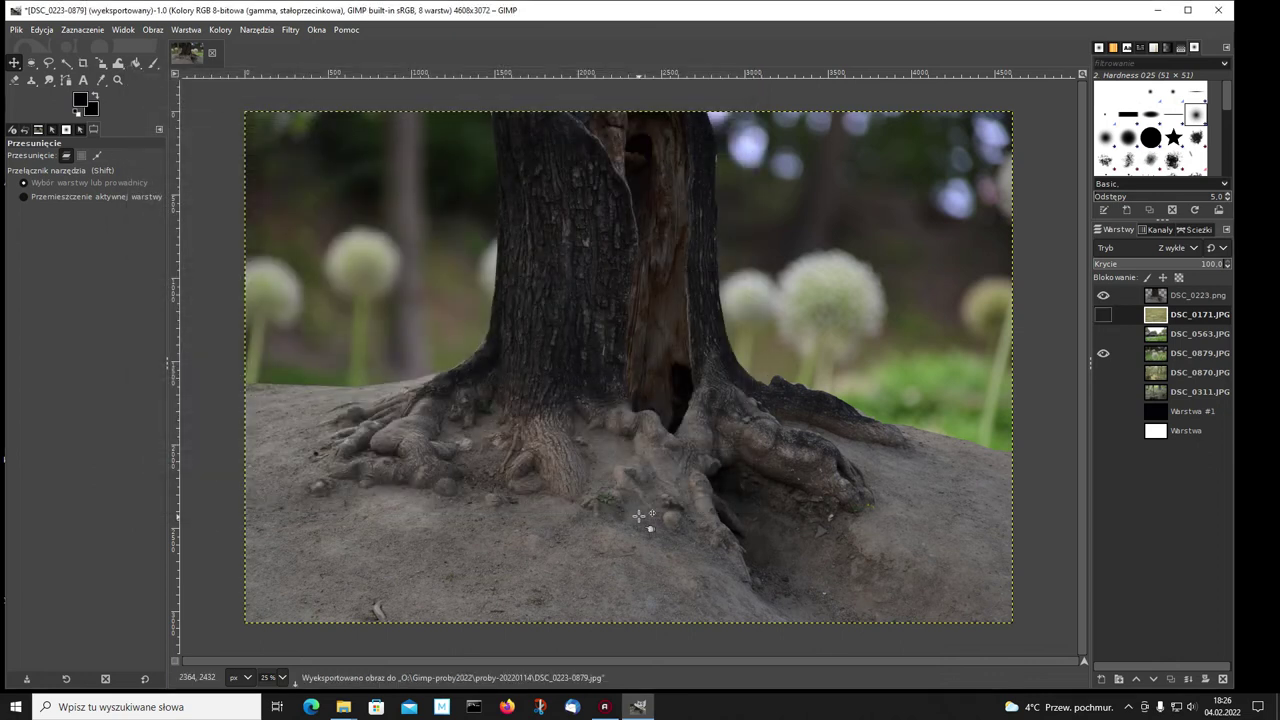
- Hide the allium and tree-trunk layers, select DSC_0870.JPG, and choose the Warp Transform tool
click(1104, 354)
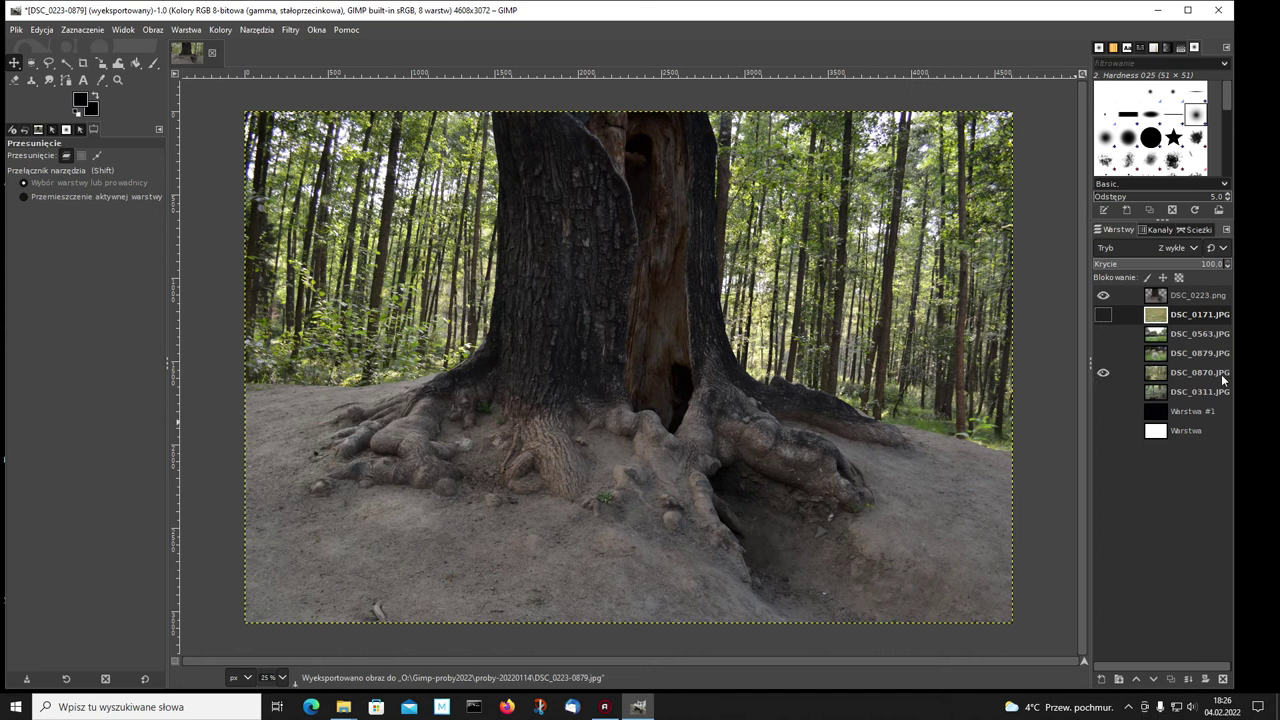
click(1156, 372)
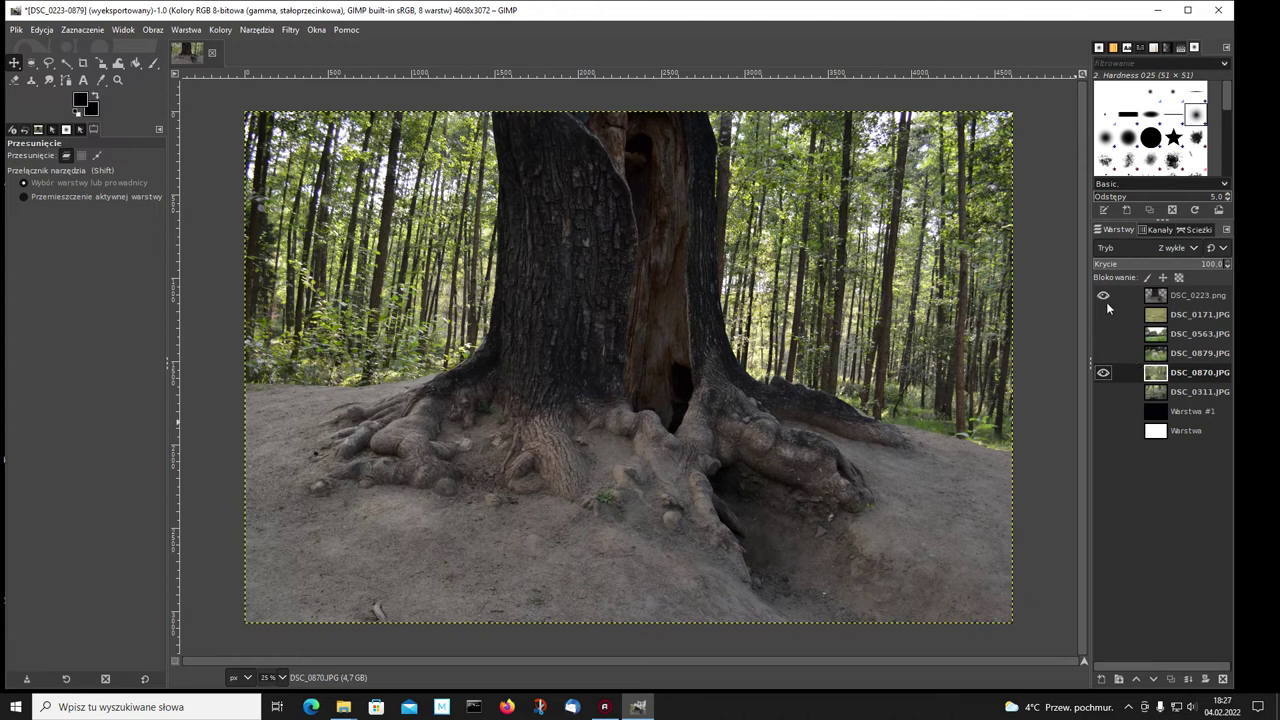
click(1104, 292)
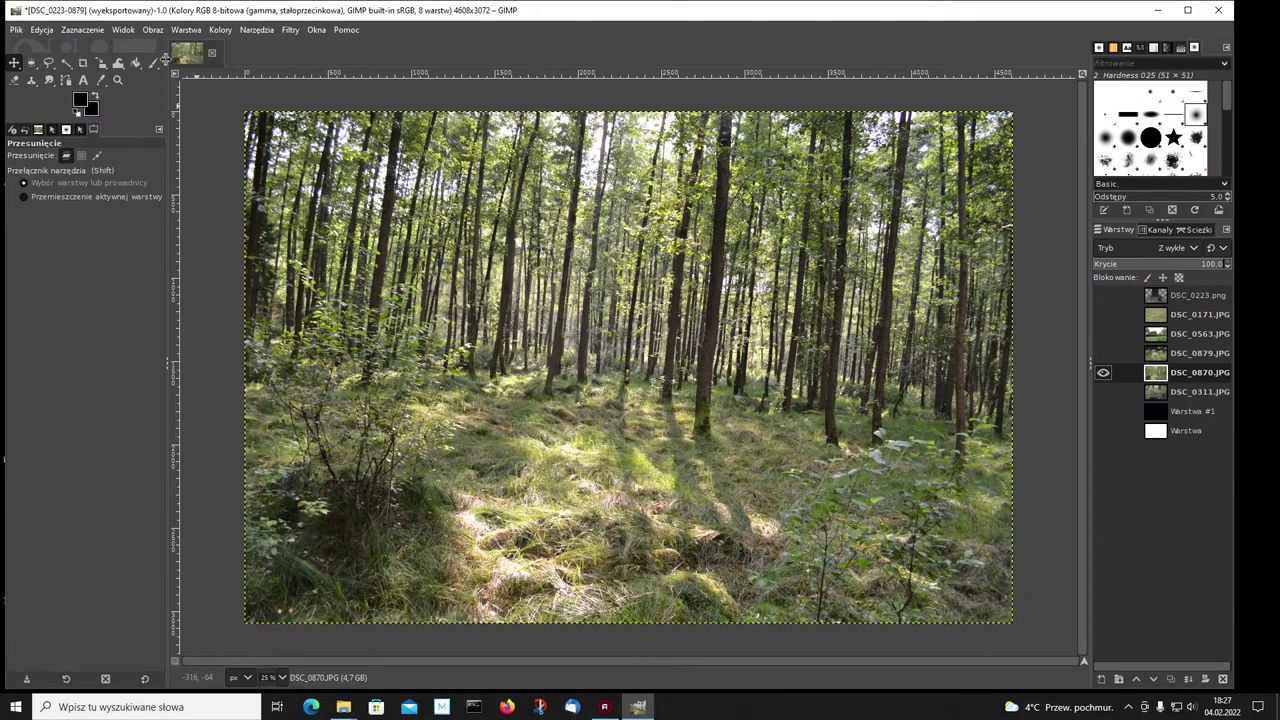
click(118, 63)
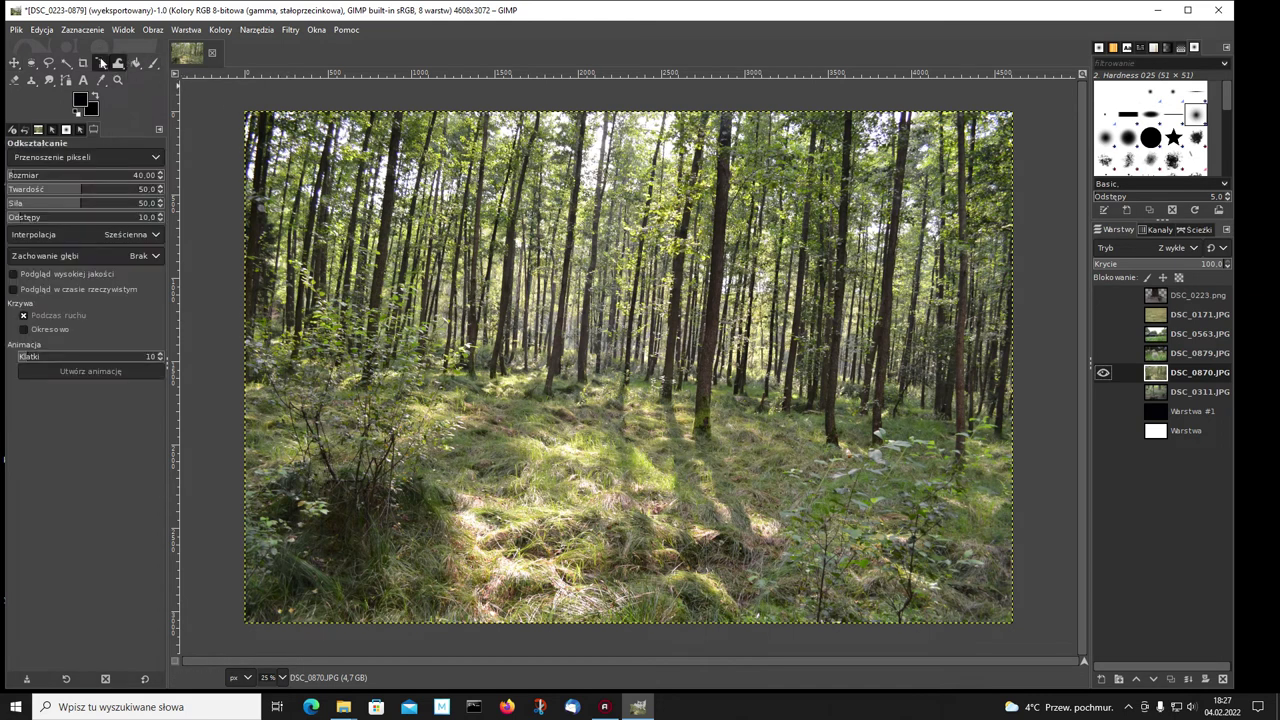
- Rotate the DSC_0870 forest layer by -2.19 degrees to straighten it
click(101, 63)
click(330, 168)
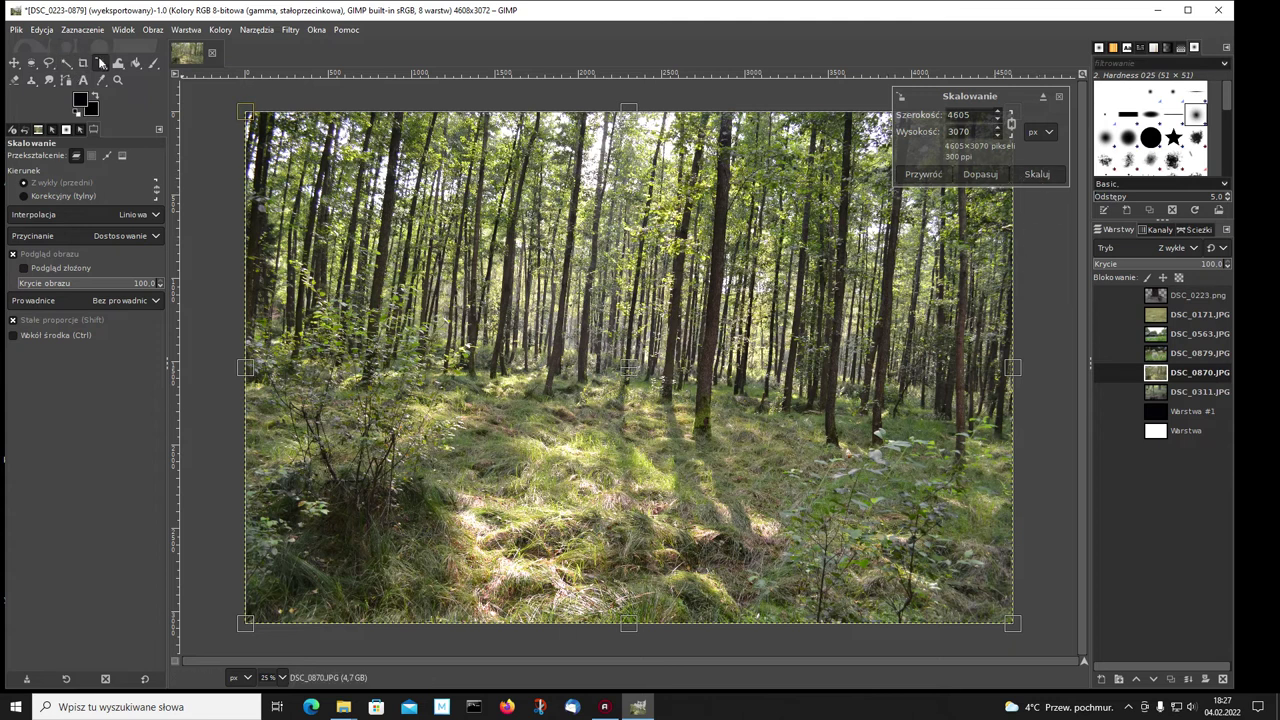
click(101, 63)
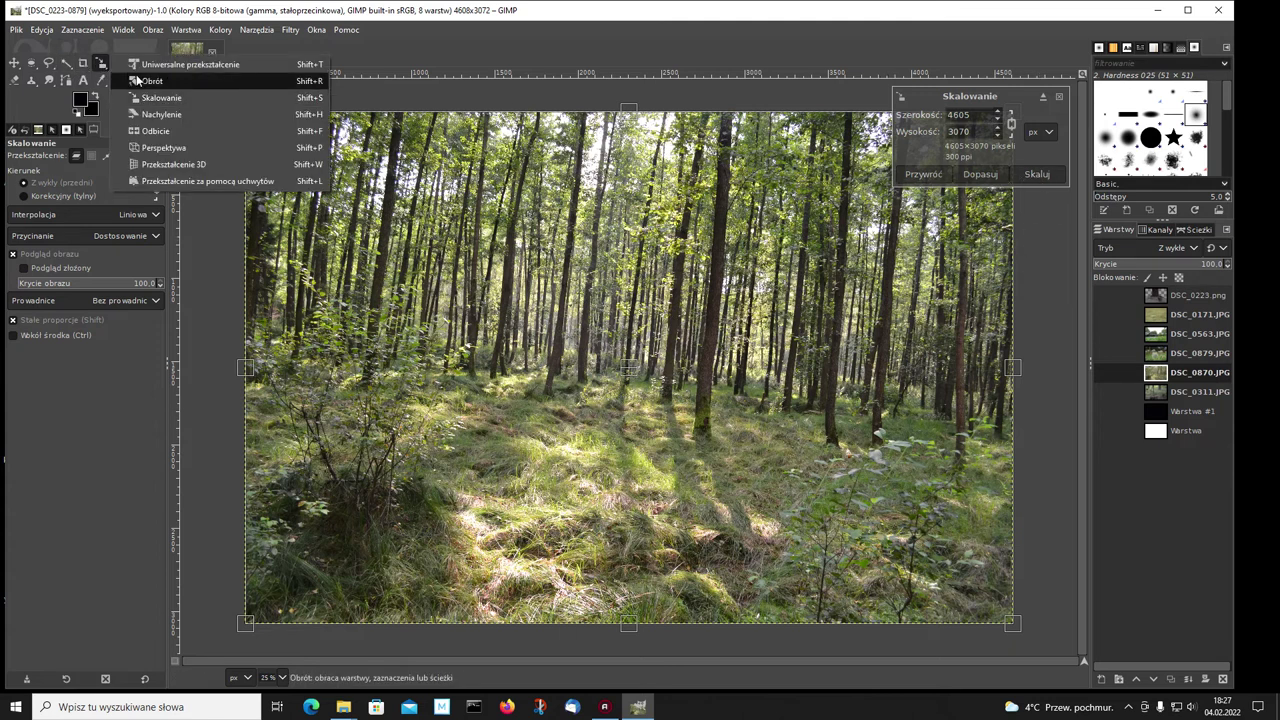
click(138, 80)
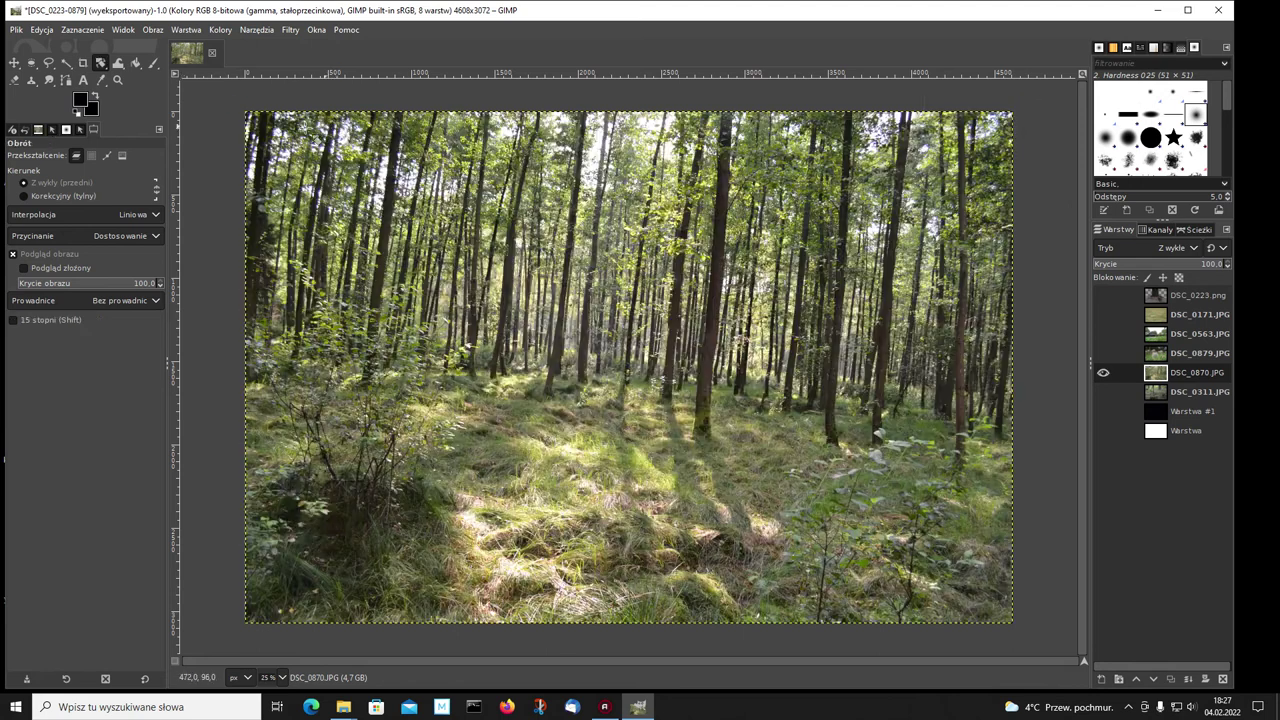
click(101, 63)
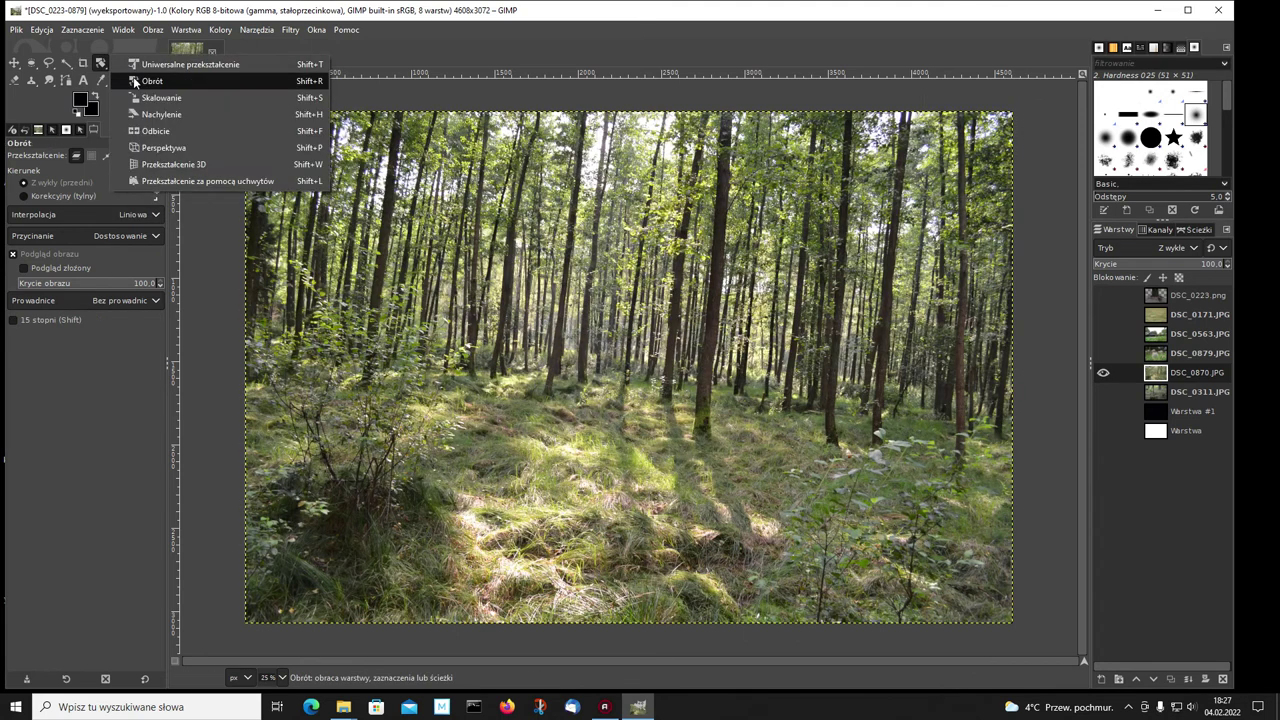
click(138, 80)
drag(860, 400, 628, 367)
drag(686, 421, 646, 153)
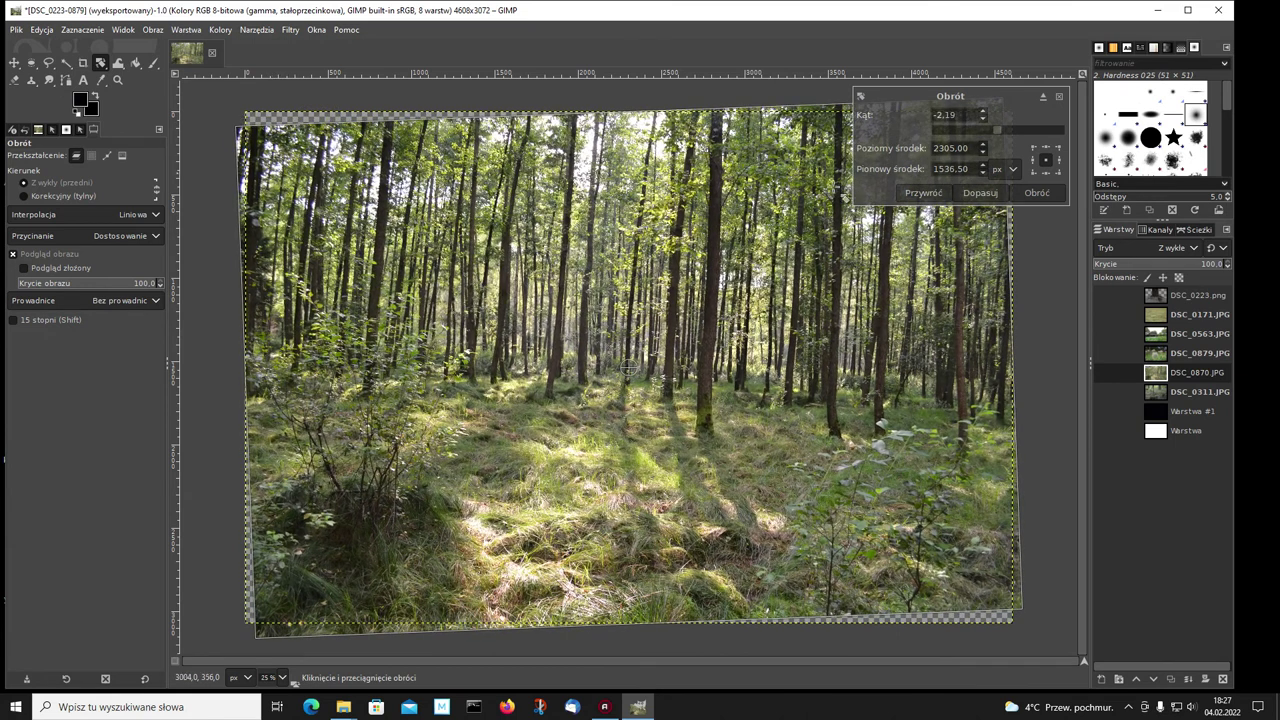
click(1038, 193)
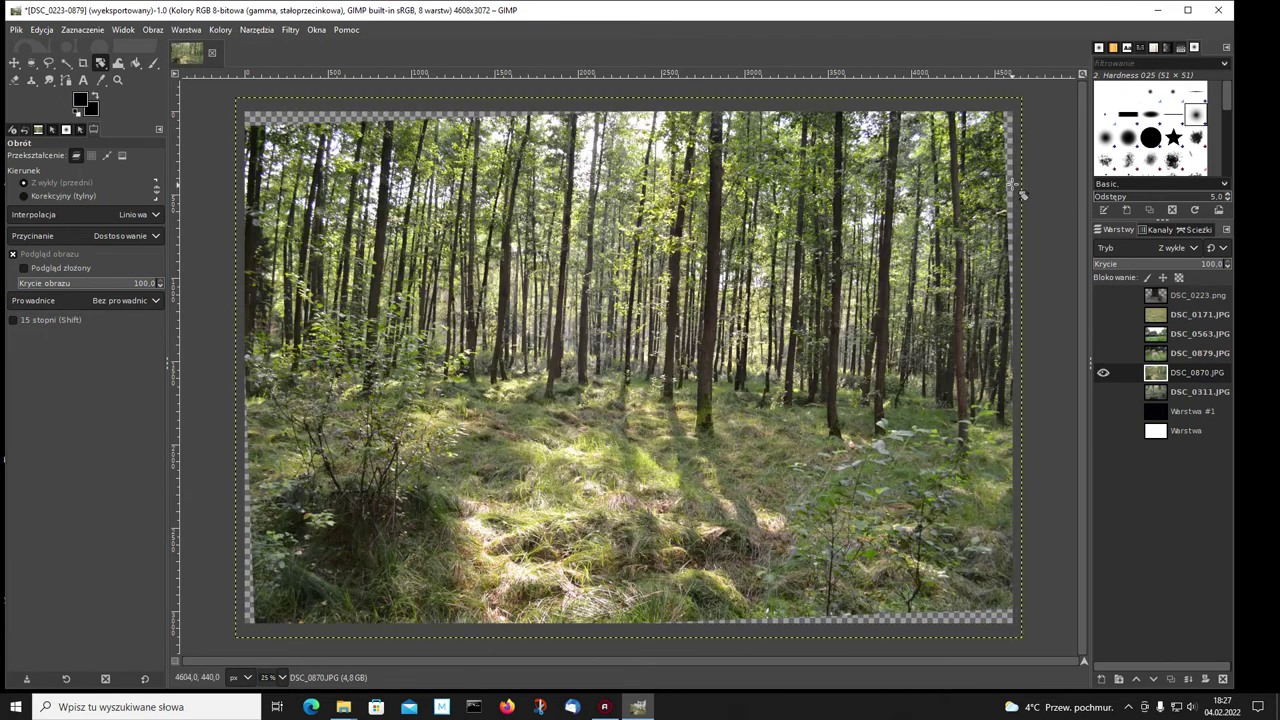
- Scale the rotated forest layer to 5410×3719 pixels, zoomed out to 12.5%
click(100, 63)
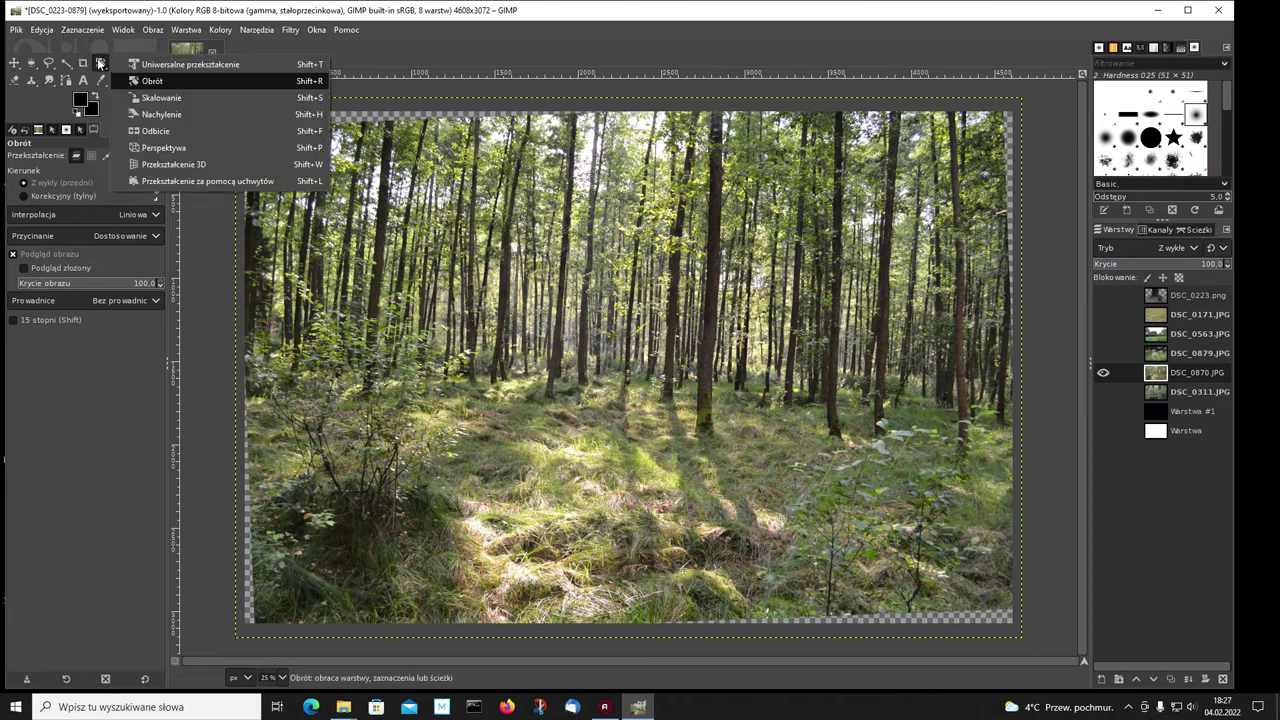
click(150, 97)
click(383, 212)
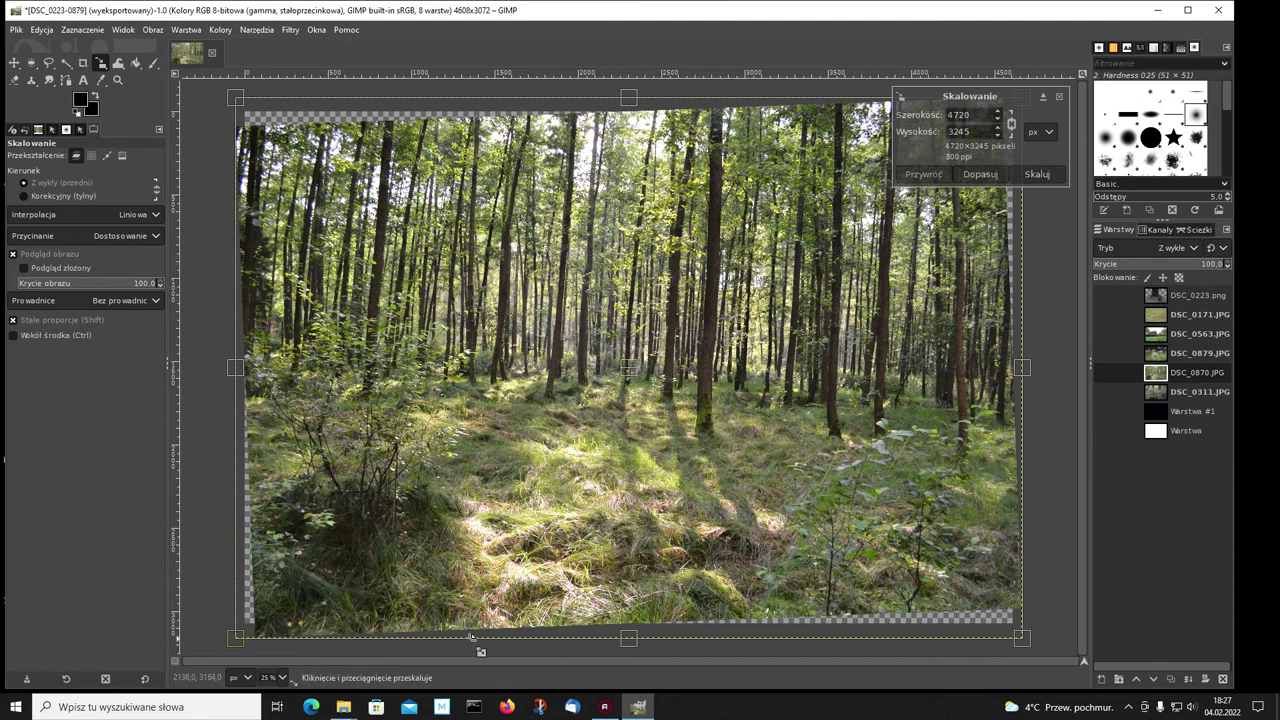
click(281, 679)
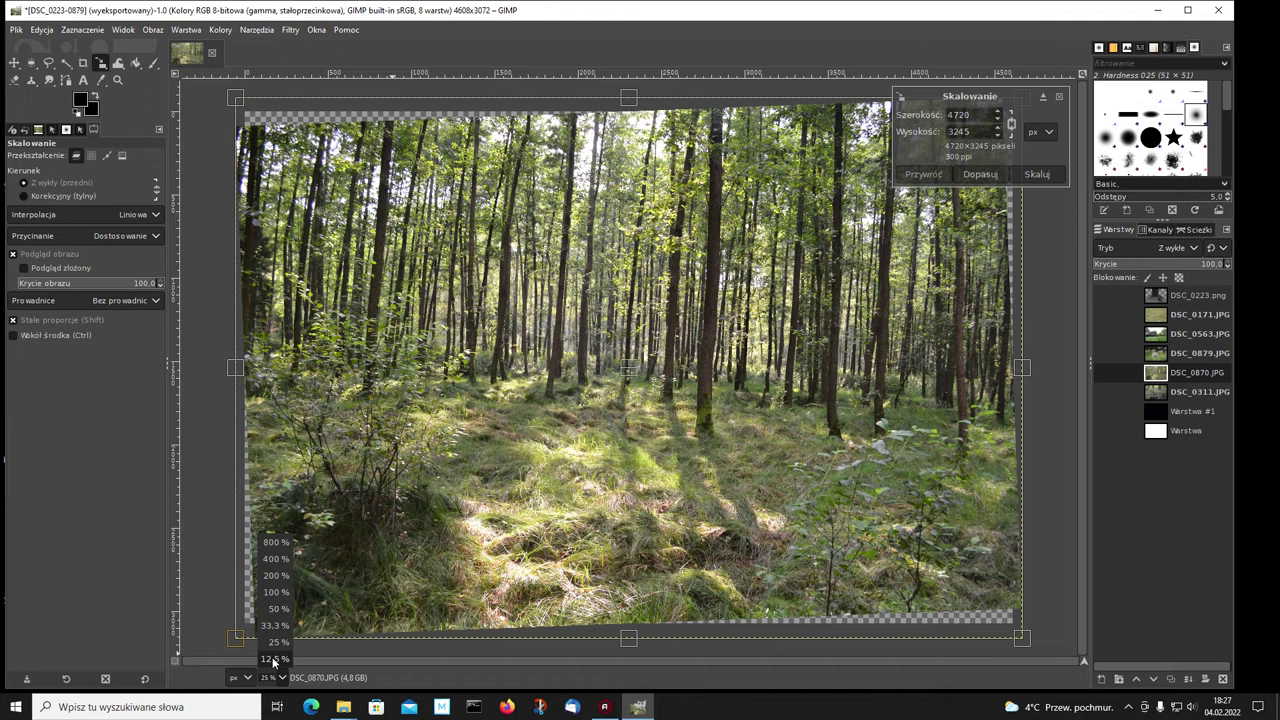
click(272, 657)
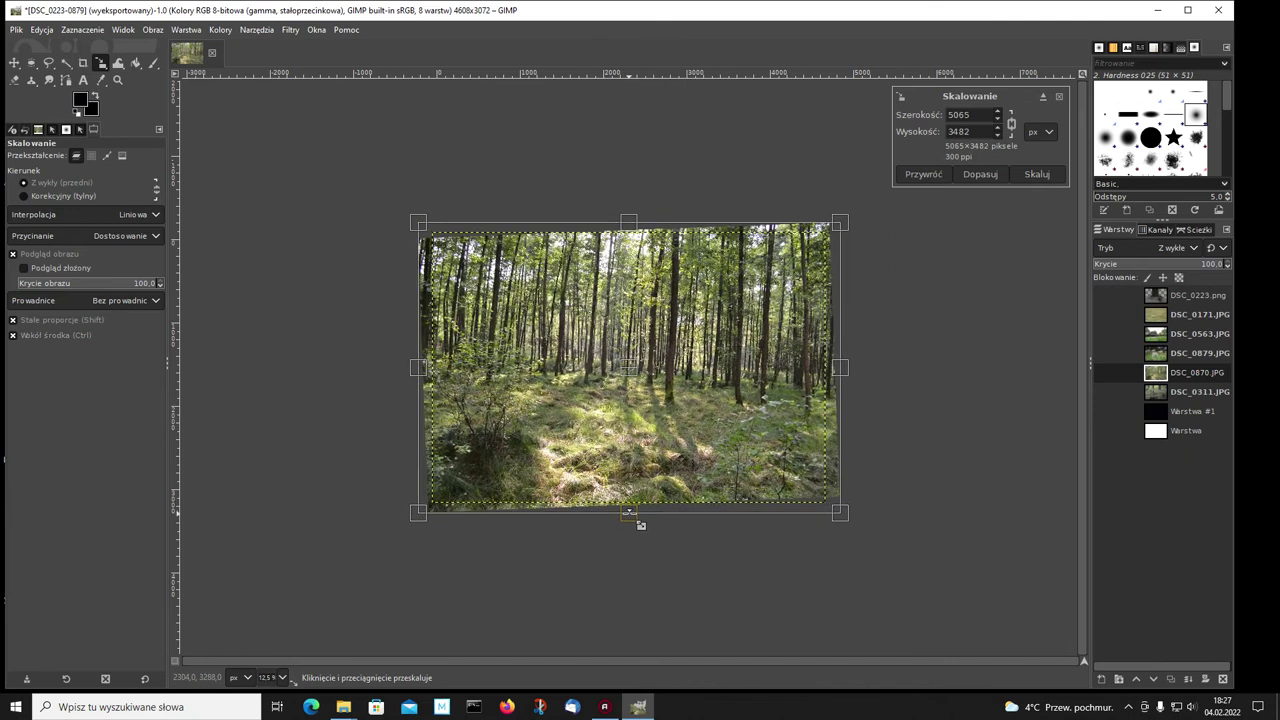
drag(637, 514, 640, 535)
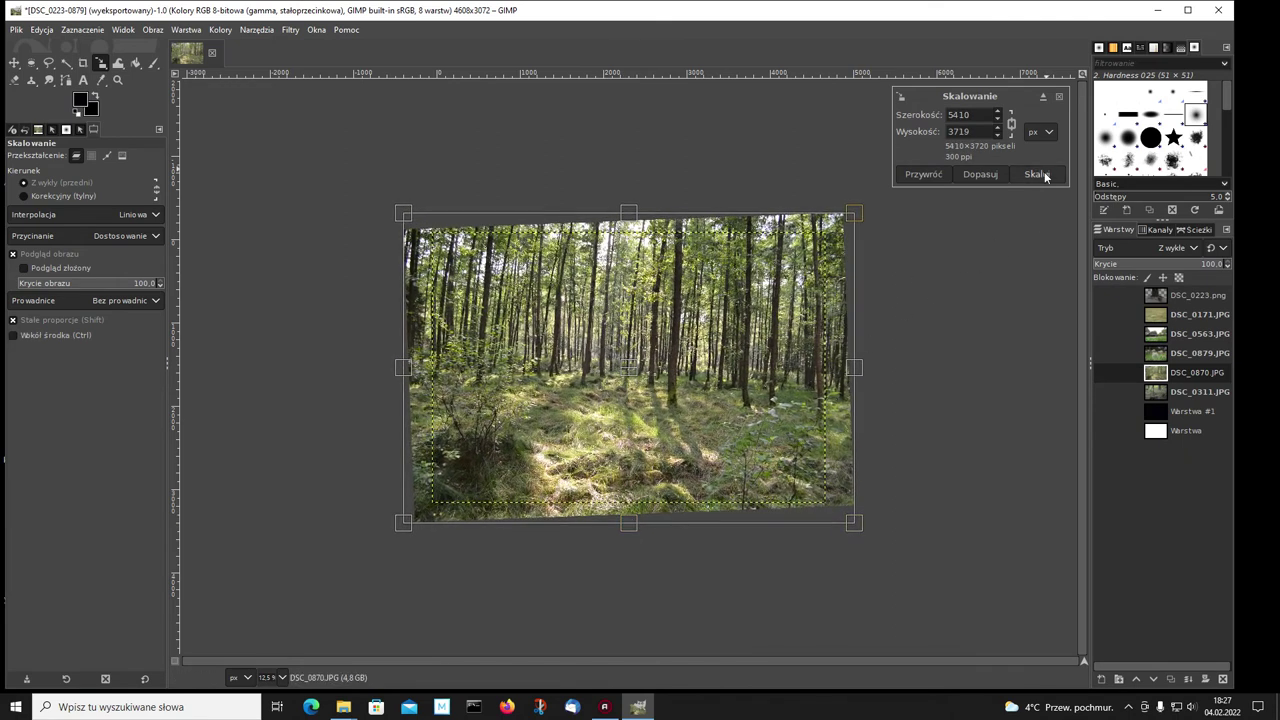
click(1040, 175)
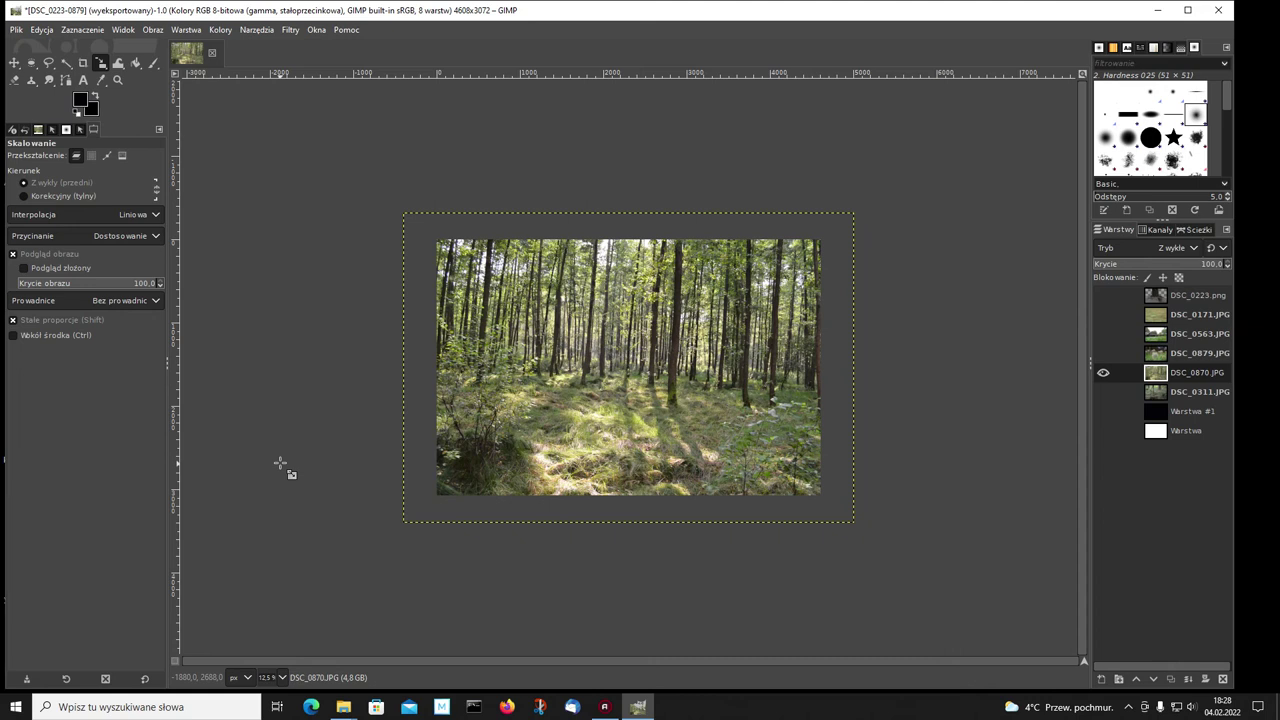
- Make the DSC_0223.png tree-trunk layer visible again over the forest, toggling it to compare
click(1104, 292)
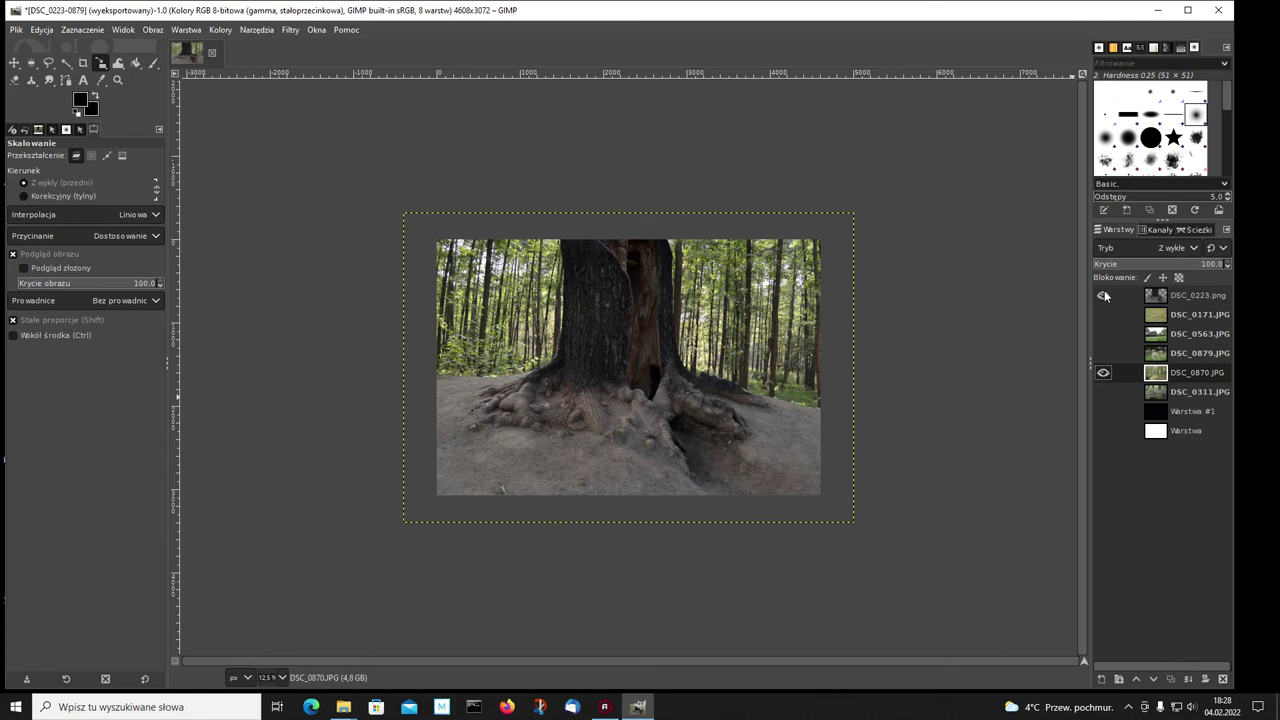
click(1104, 295)
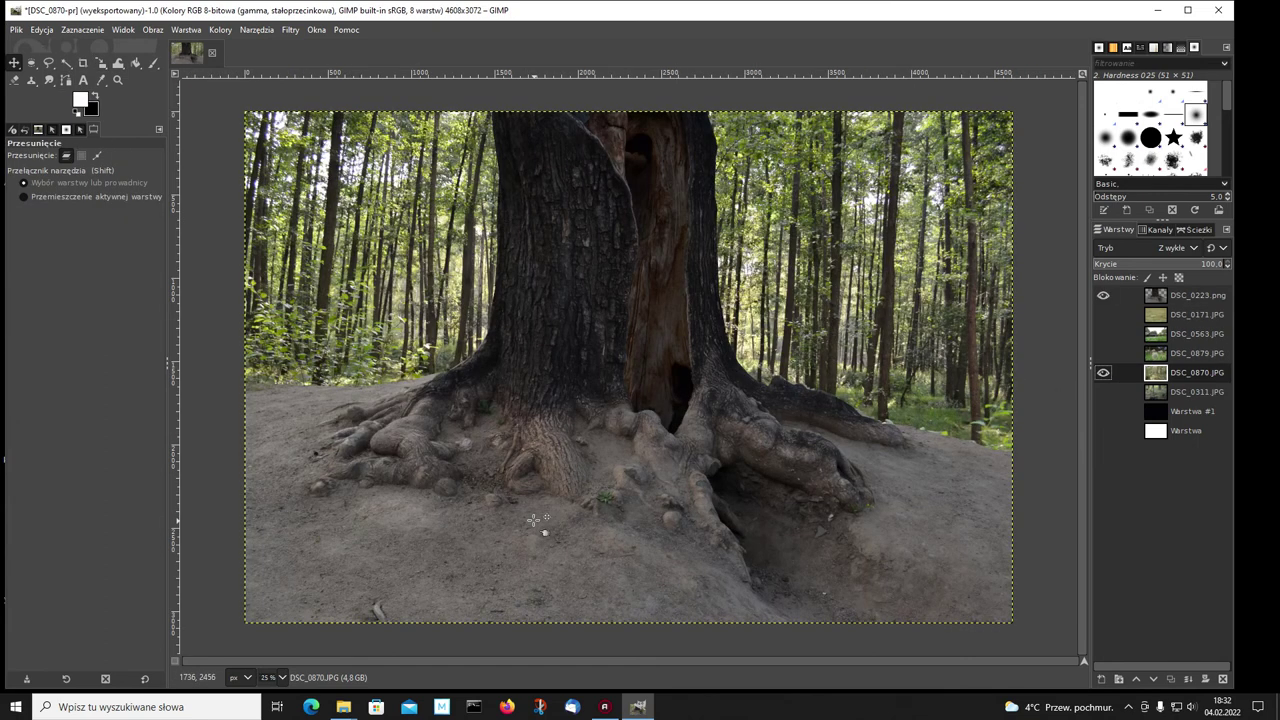
click(16, 30)
- Export the composite as DSC_0223-DSC_0870-pr and check the trunk against the DSC_0311 forest
click(60, 254)
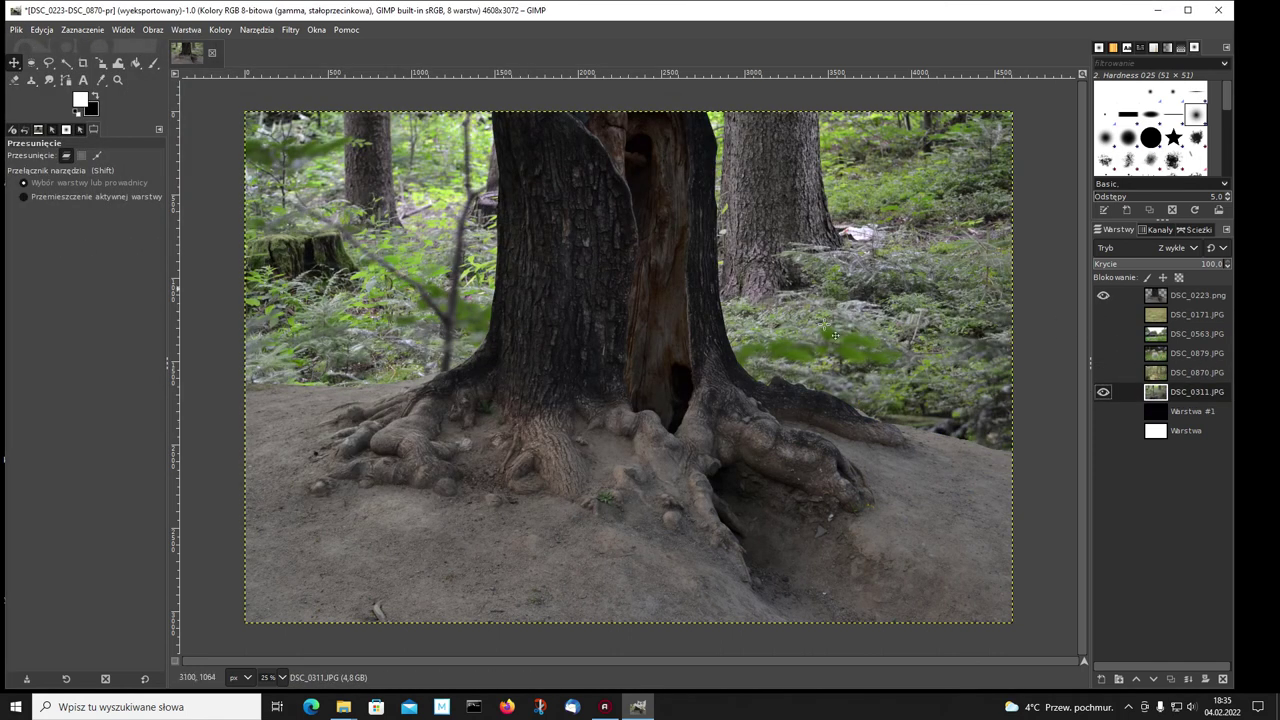
click(1102, 296)
click(1102, 296)
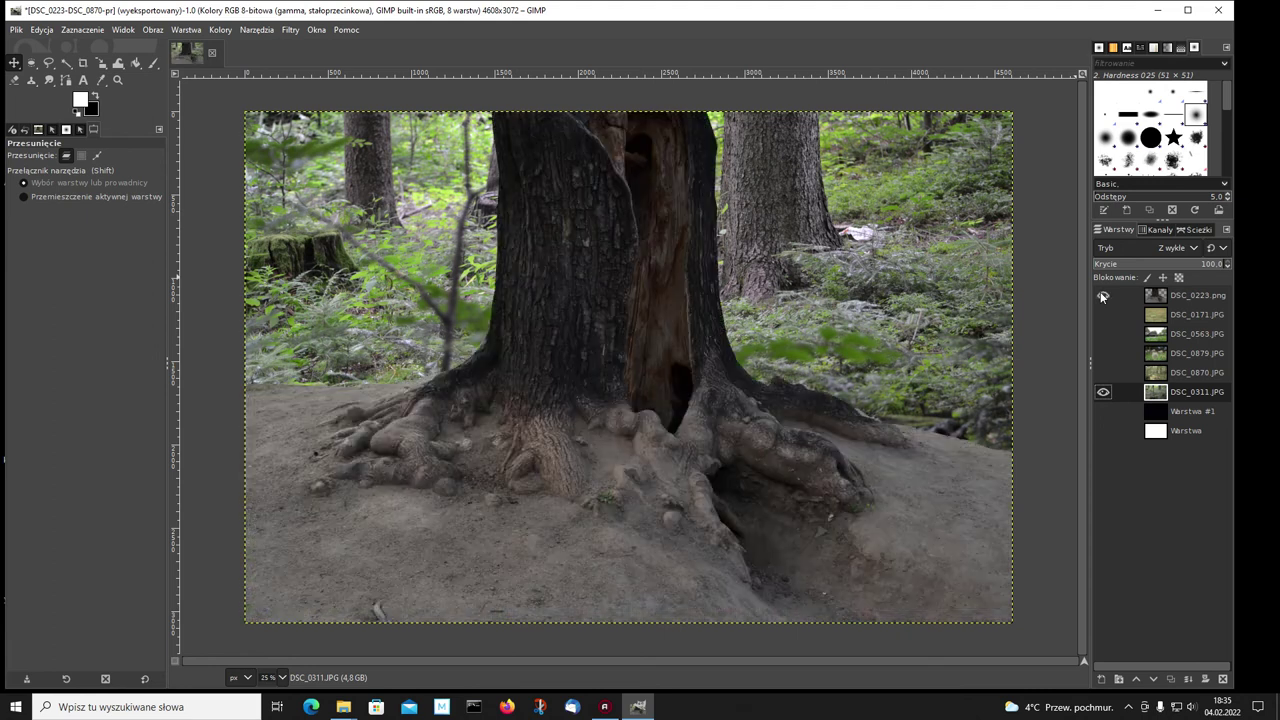